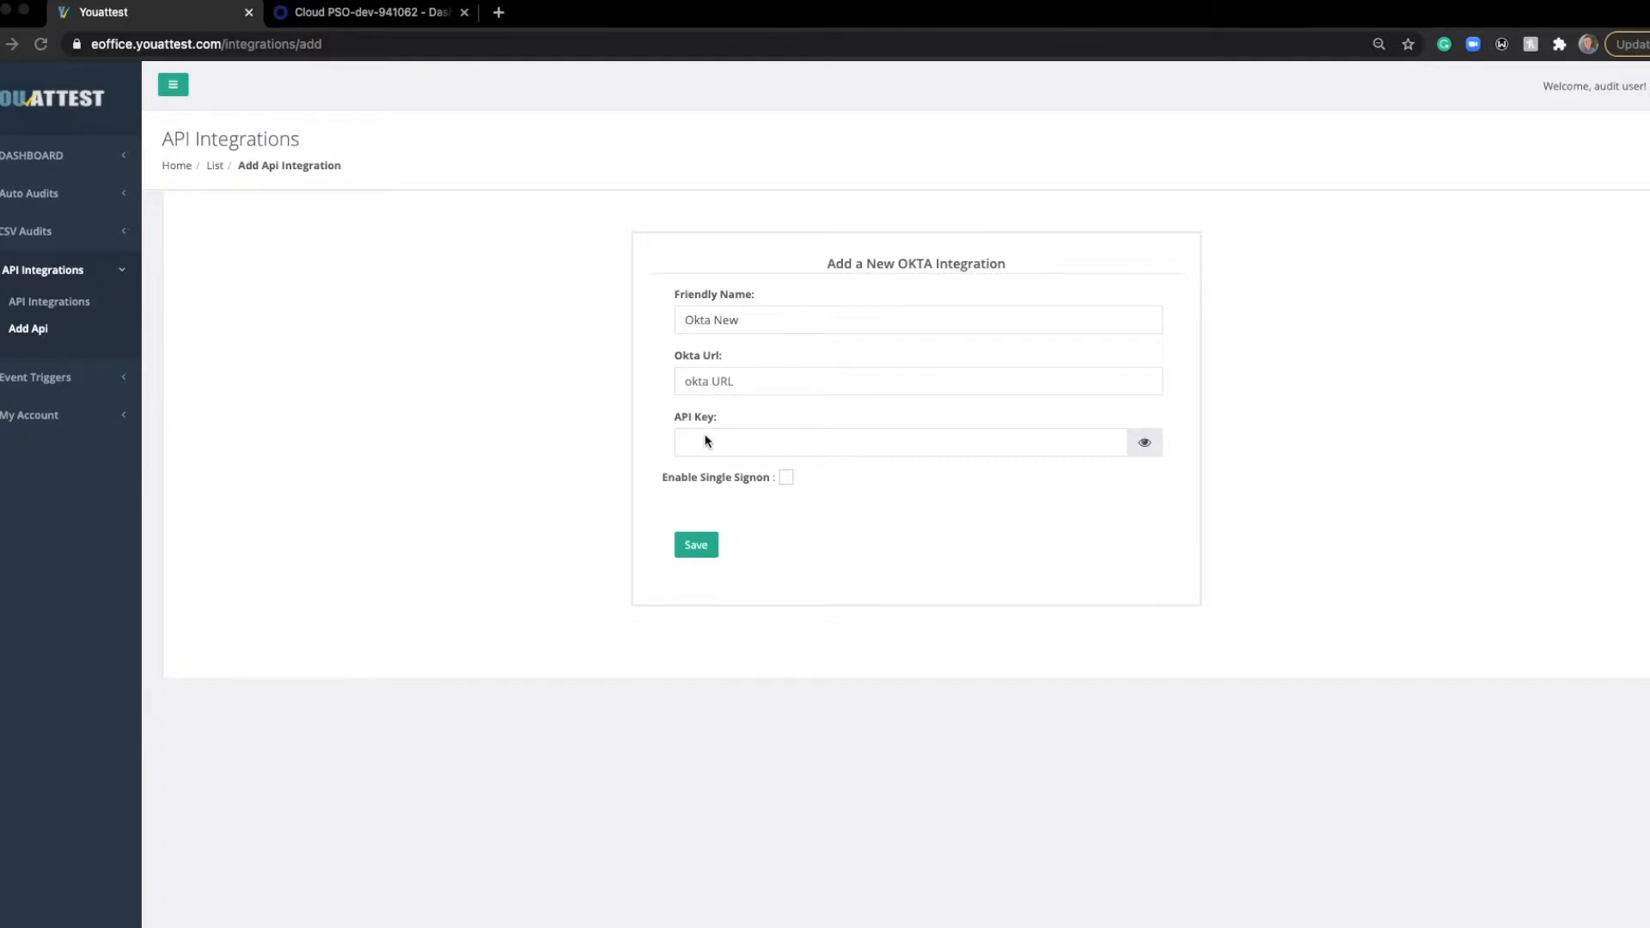
Switch to the Okta admin dashboard and copy the base part of its web address, without the page path
{"action": "left_click", "coordinate": [759, 320]}
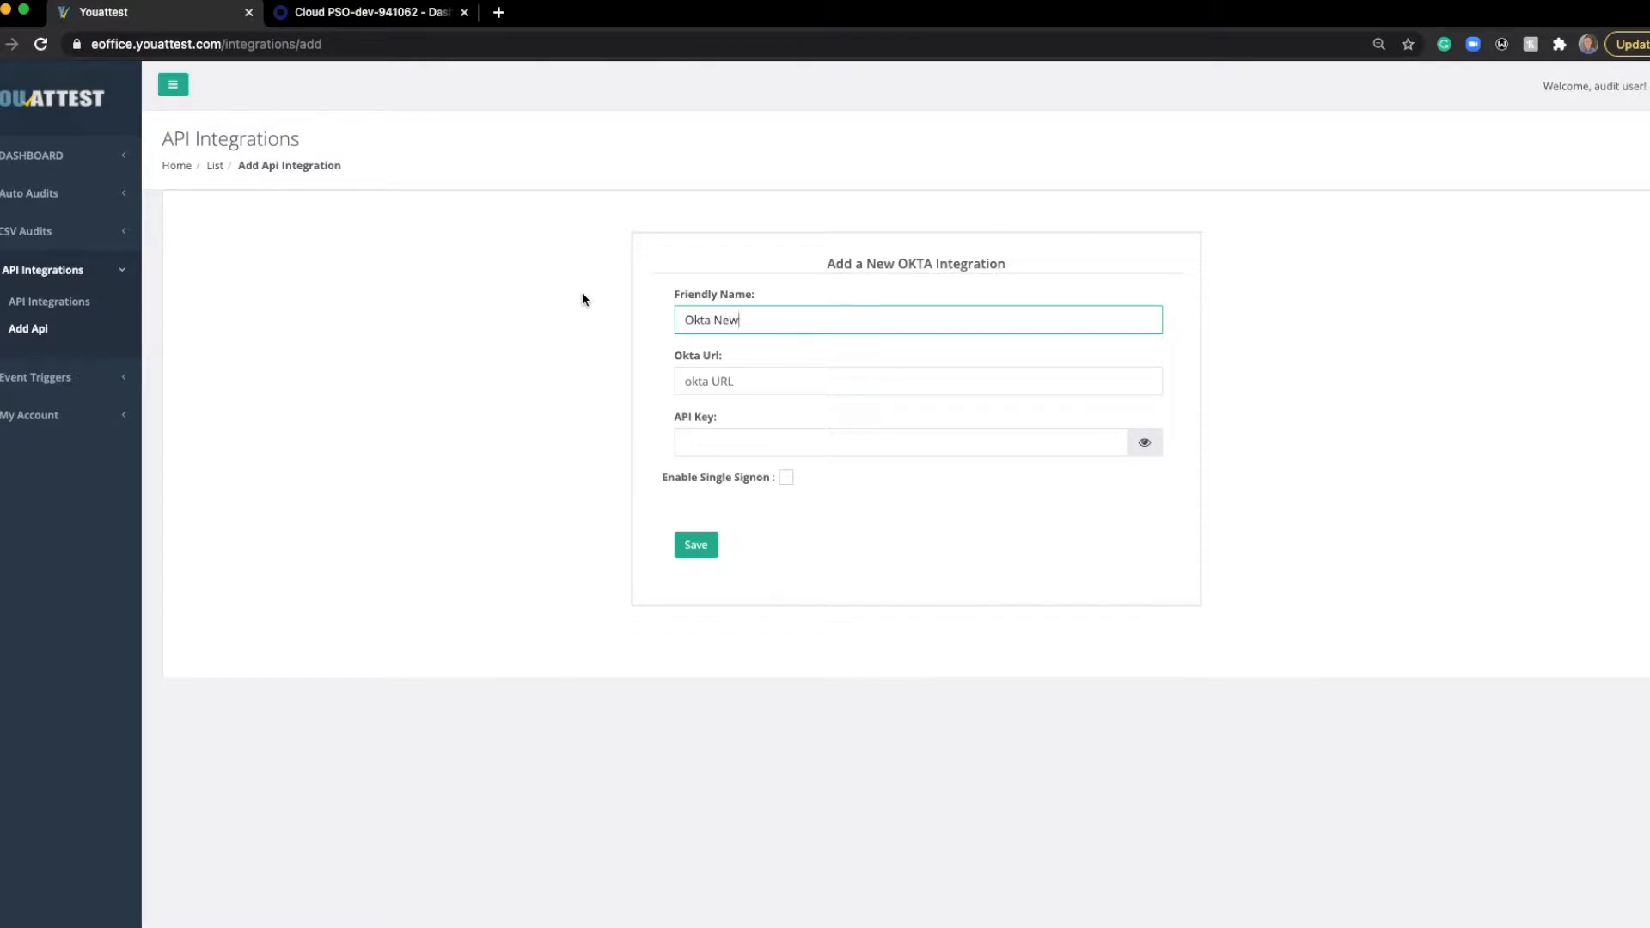
{"action": "left_click", "coordinate": [407, 17]}
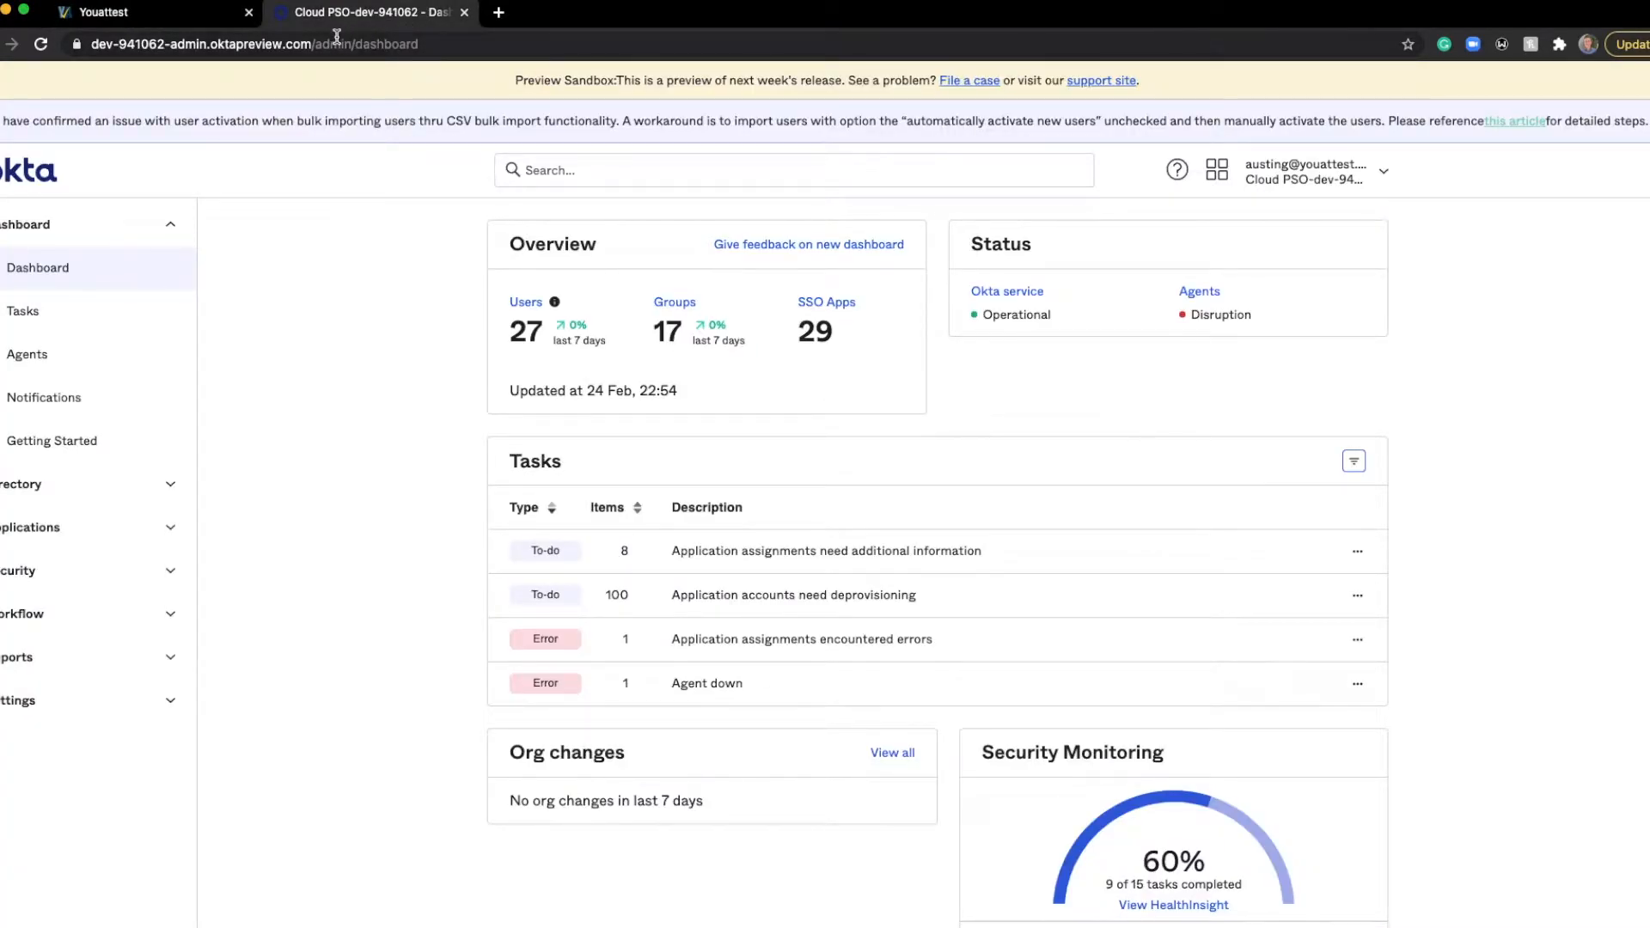
{"action": "left_click", "coordinate": [103, 44]}
{"action": "left_click", "coordinate": [101, 47]}
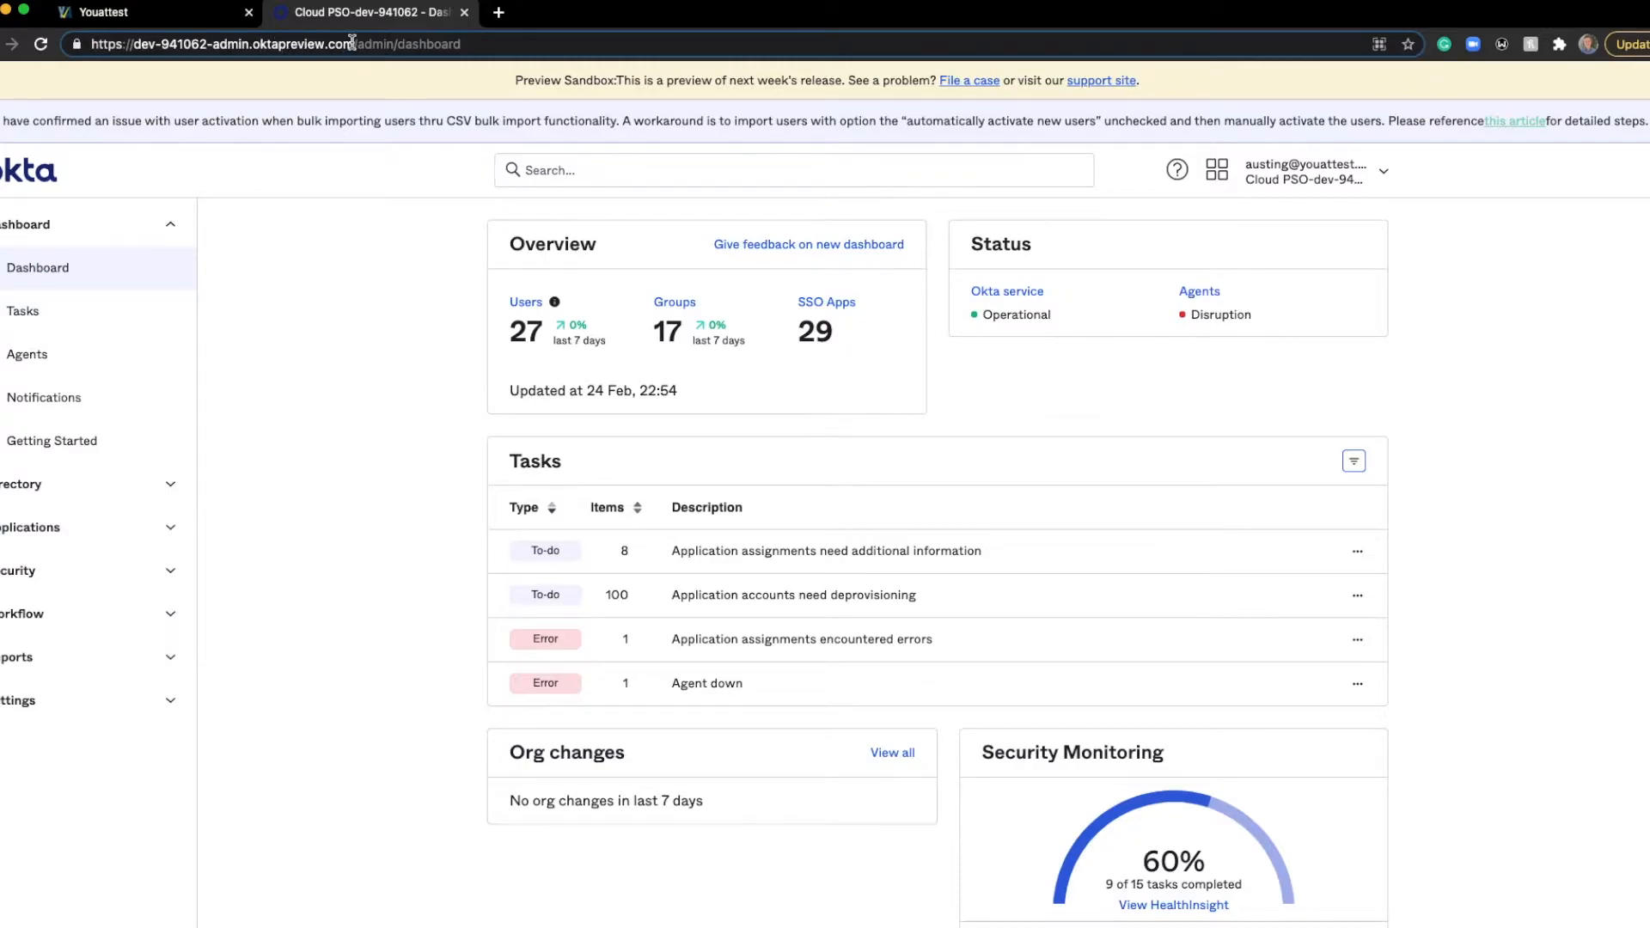
{"action": "left_click_drag", "start_coordinate": [351, 44], "coordinate": [90, 44]}
{"action": "key", "text": "super+c"}
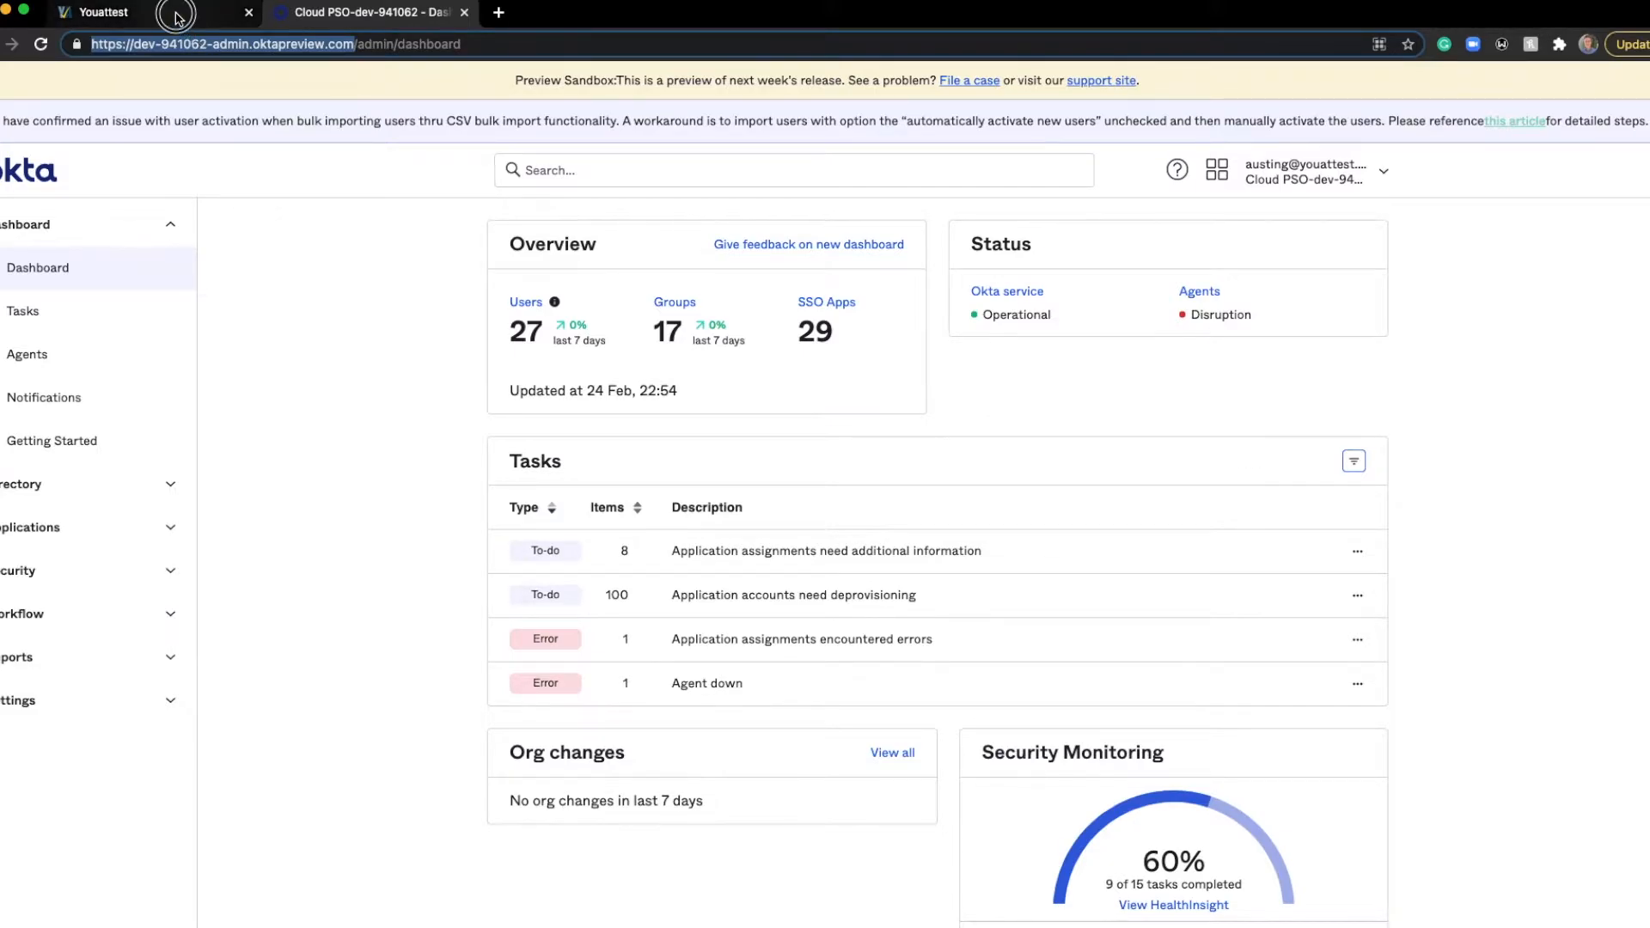
{"action": "left_click", "coordinate": [129, 12]}
{"action": "left_click", "coordinate": [739, 382]}
{"action": "key", "text": "super+v"}
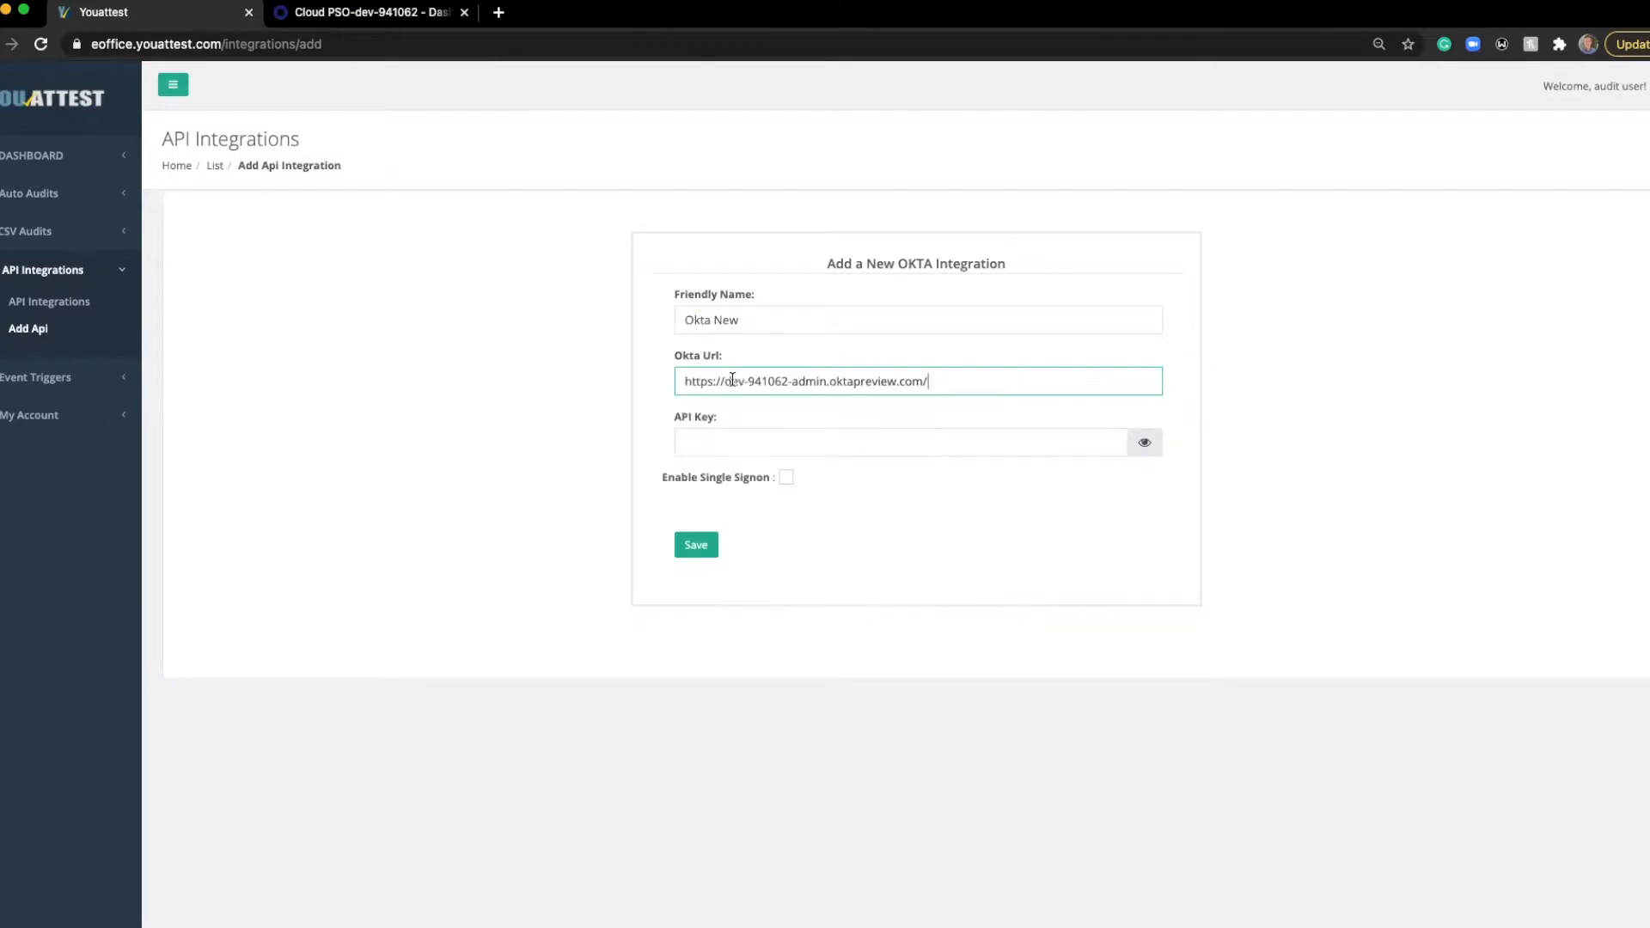
{"action": "key", "text": "BackSpace"}
{"action": "left_click", "coordinate": [531, 405]}
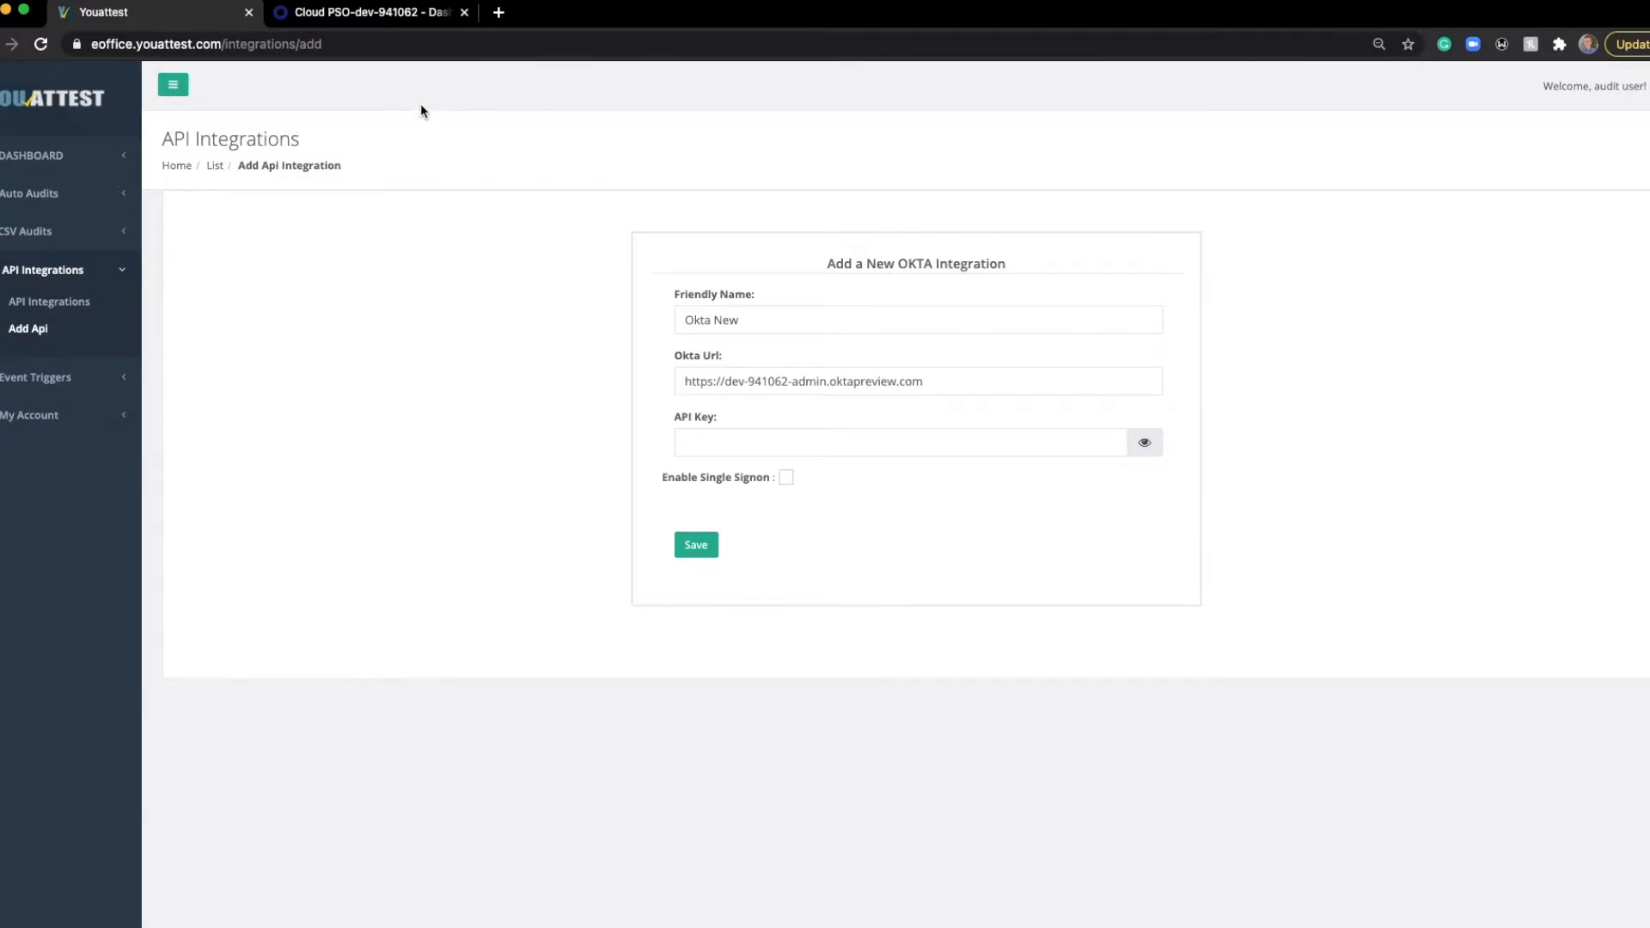
In the Okta admin console, start creating an API token in the security settings and name it YouAttest
{"action": "left_click", "coordinate": [365, 15]}
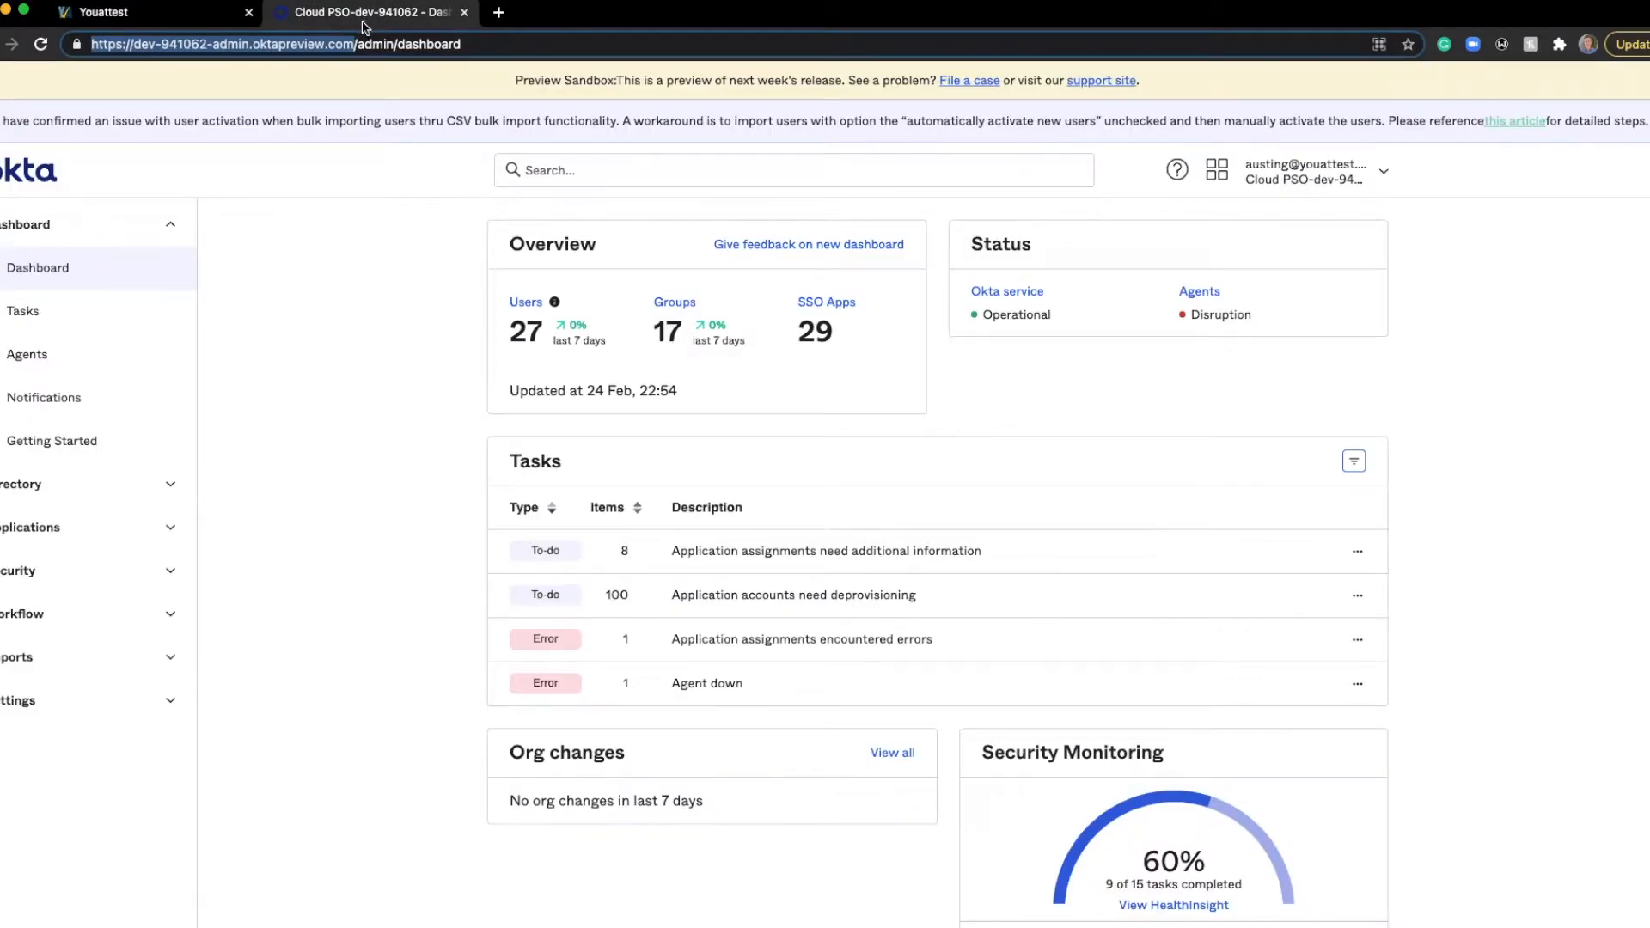
{"action": "left_click", "coordinate": [66, 570]}
{"action": "scroll", "coordinate": [73, 602], "scroll_direction": "down", "scroll_amount": 2}
{"action": "scroll", "coordinate": [74, 622], "scroll_direction": "down", "scroll_amount": 3}
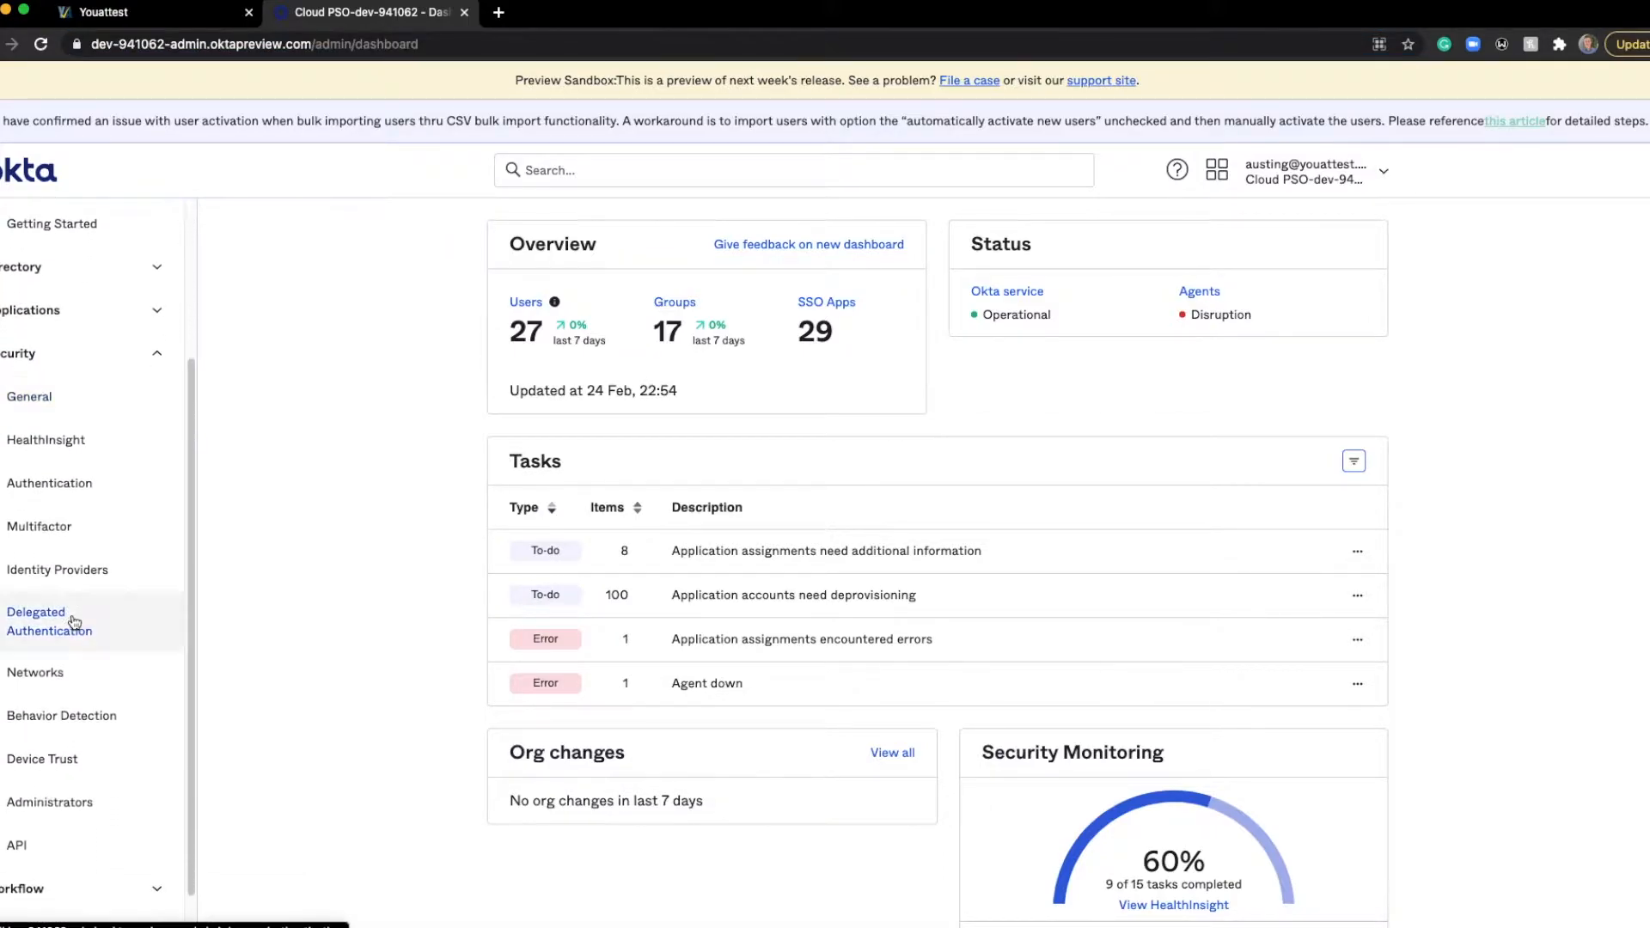
{"action": "left_click", "coordinate": [24, 820]}
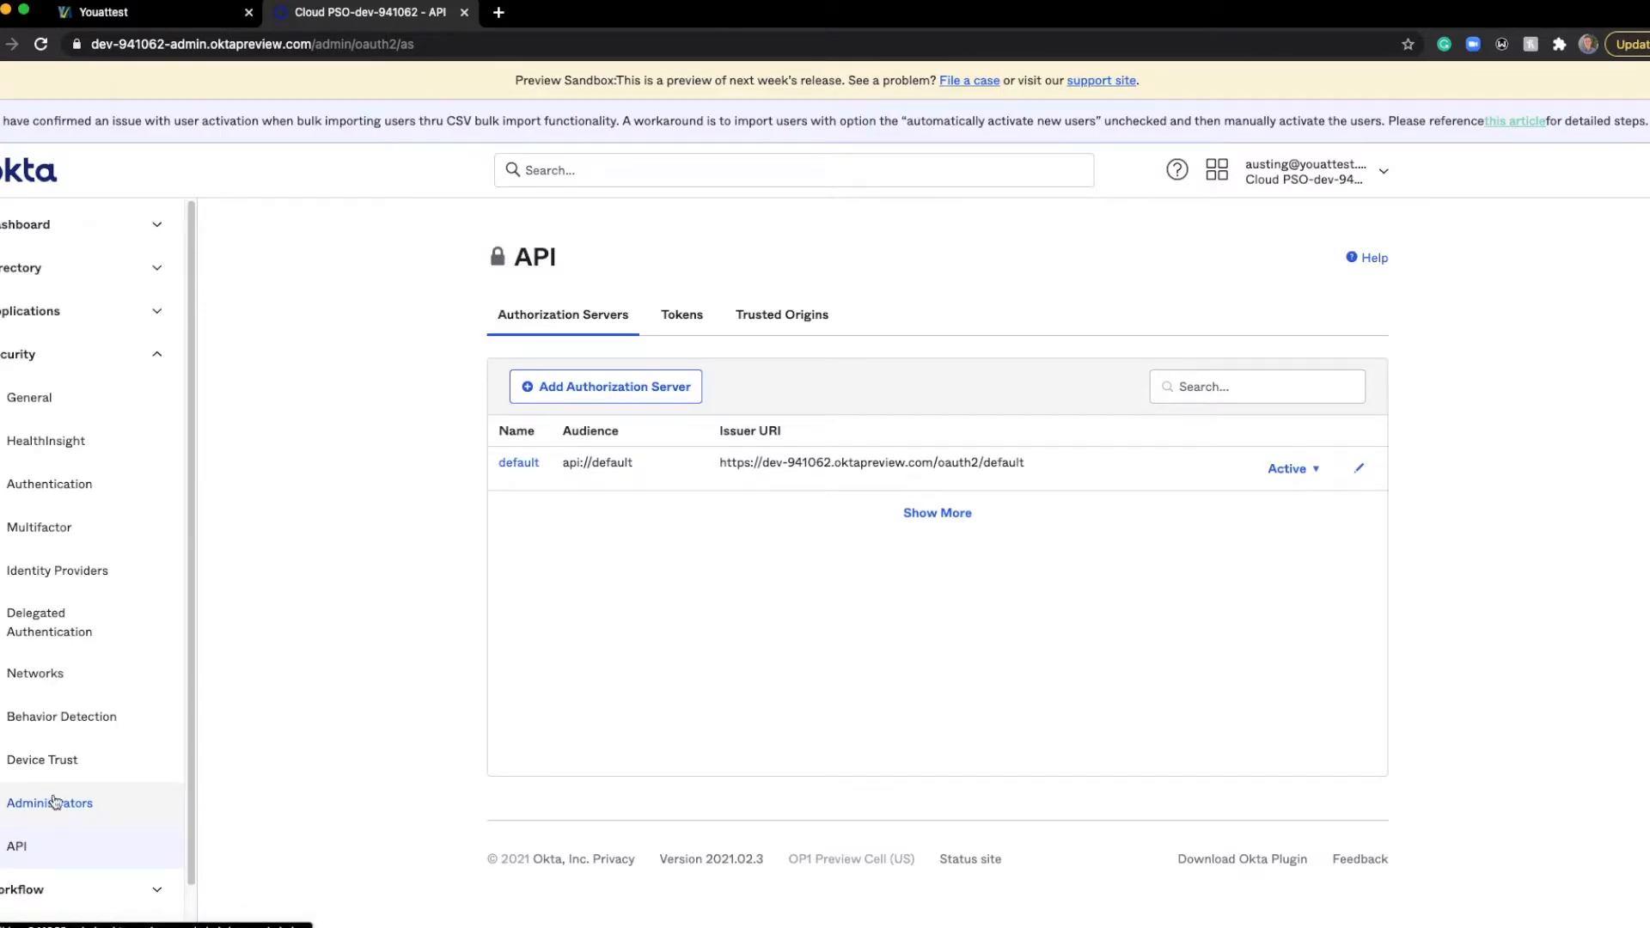
{"action": "left_click", "coordinate": [665, 321]}
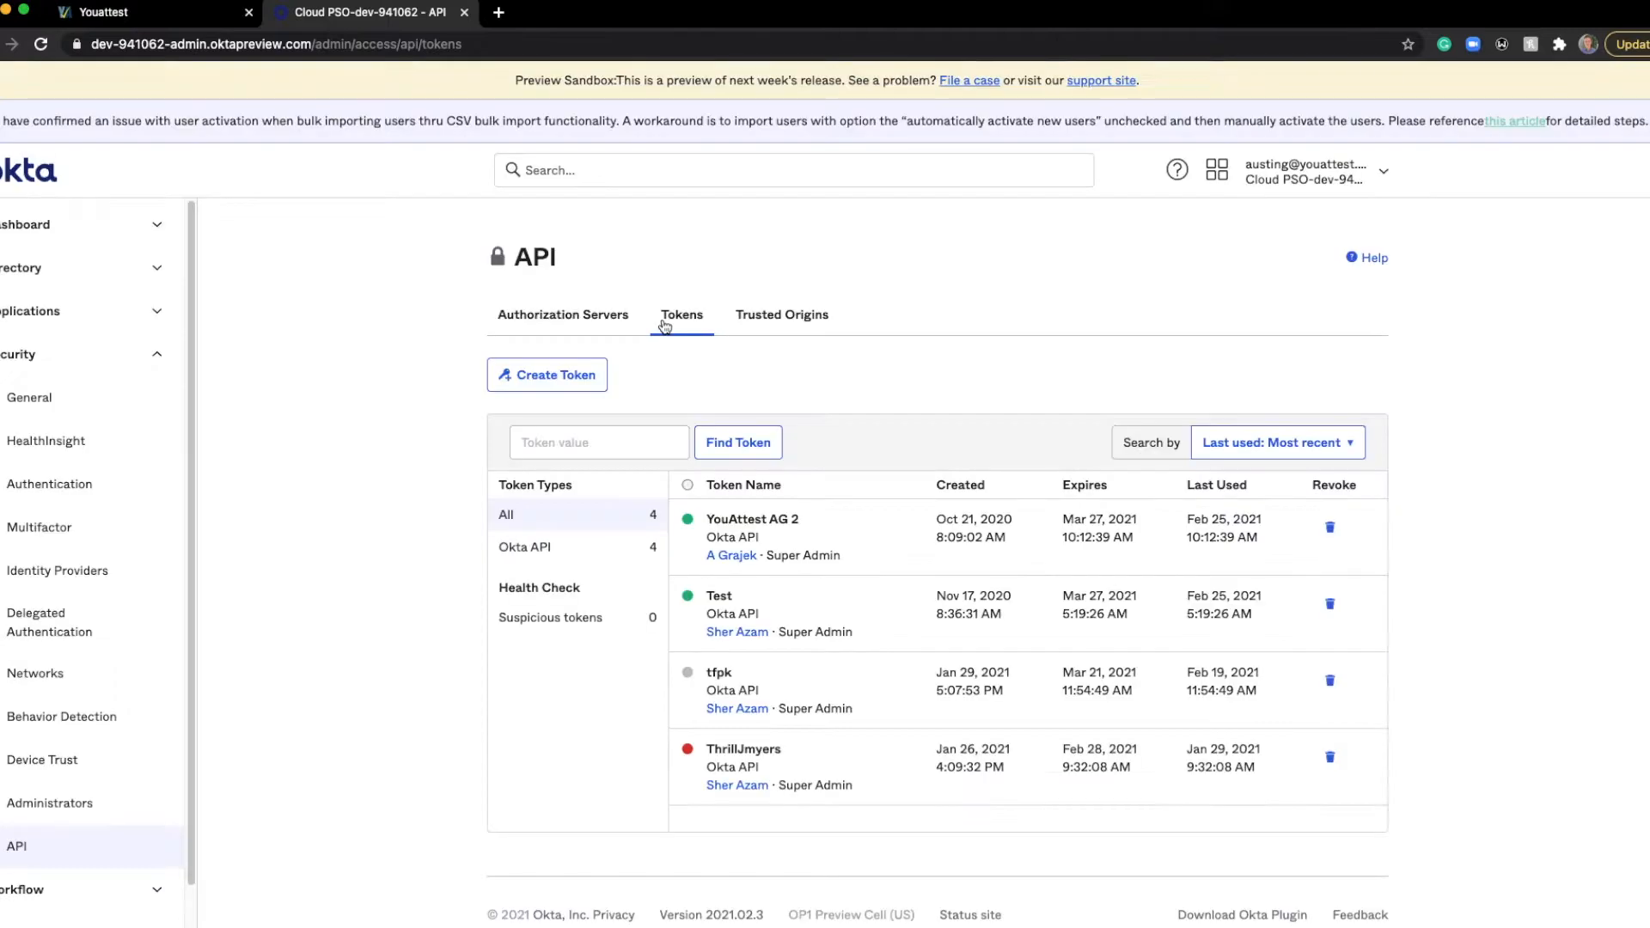
{"action": "left_click", "coordinate": [578, 375]}
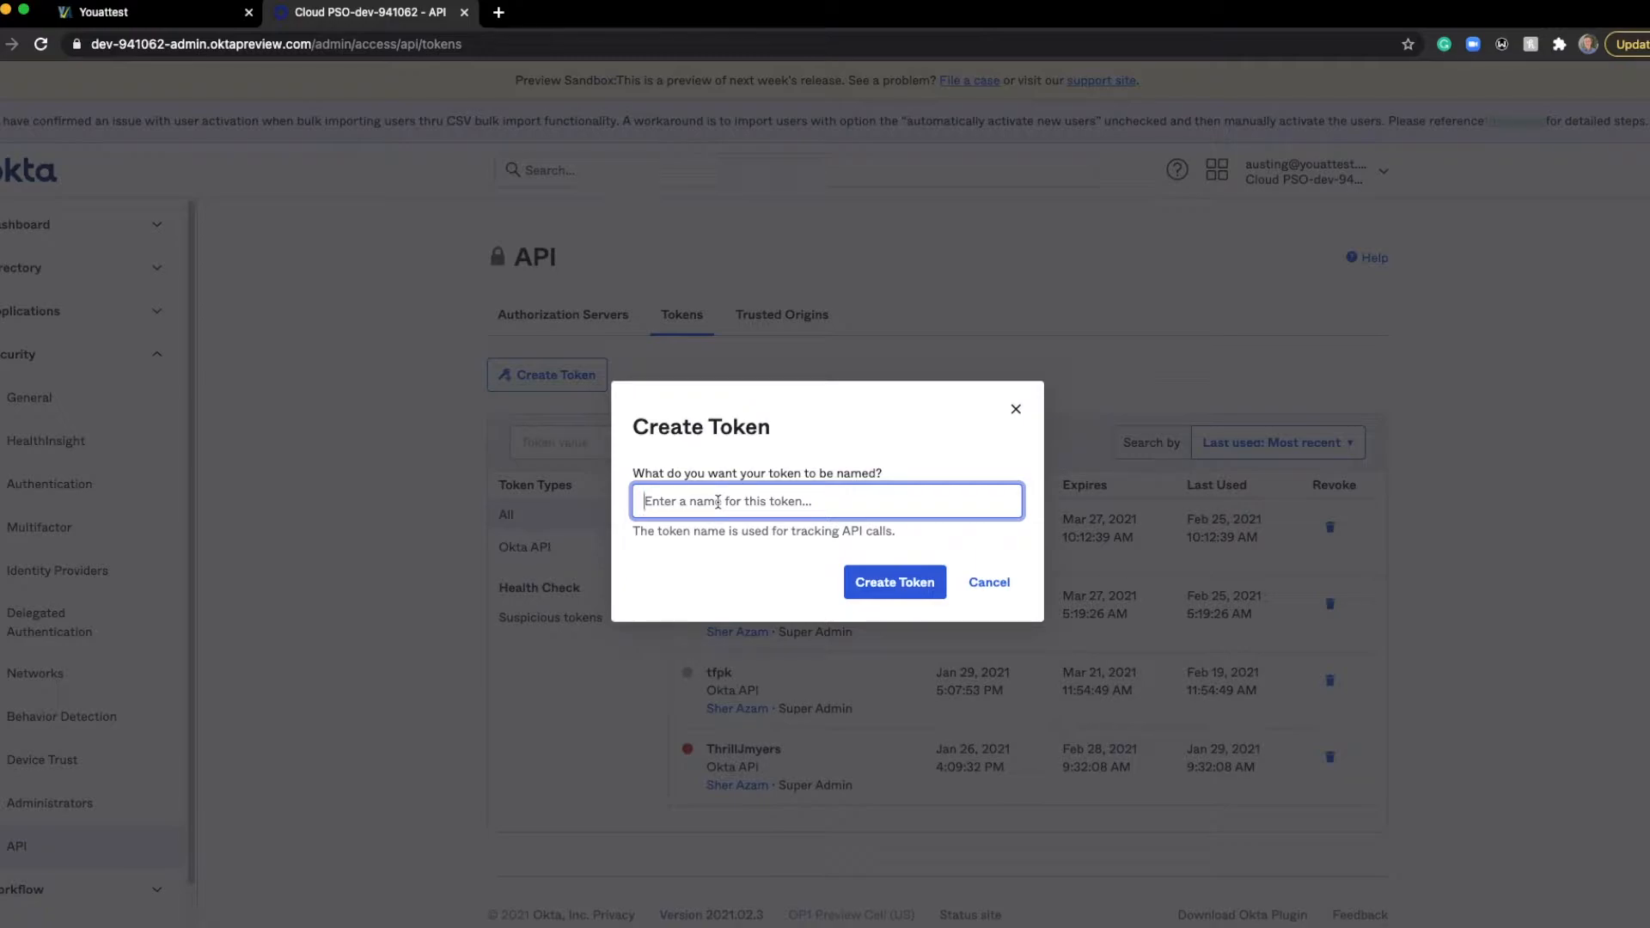
{"action": "type", "text": "YouAttest"}
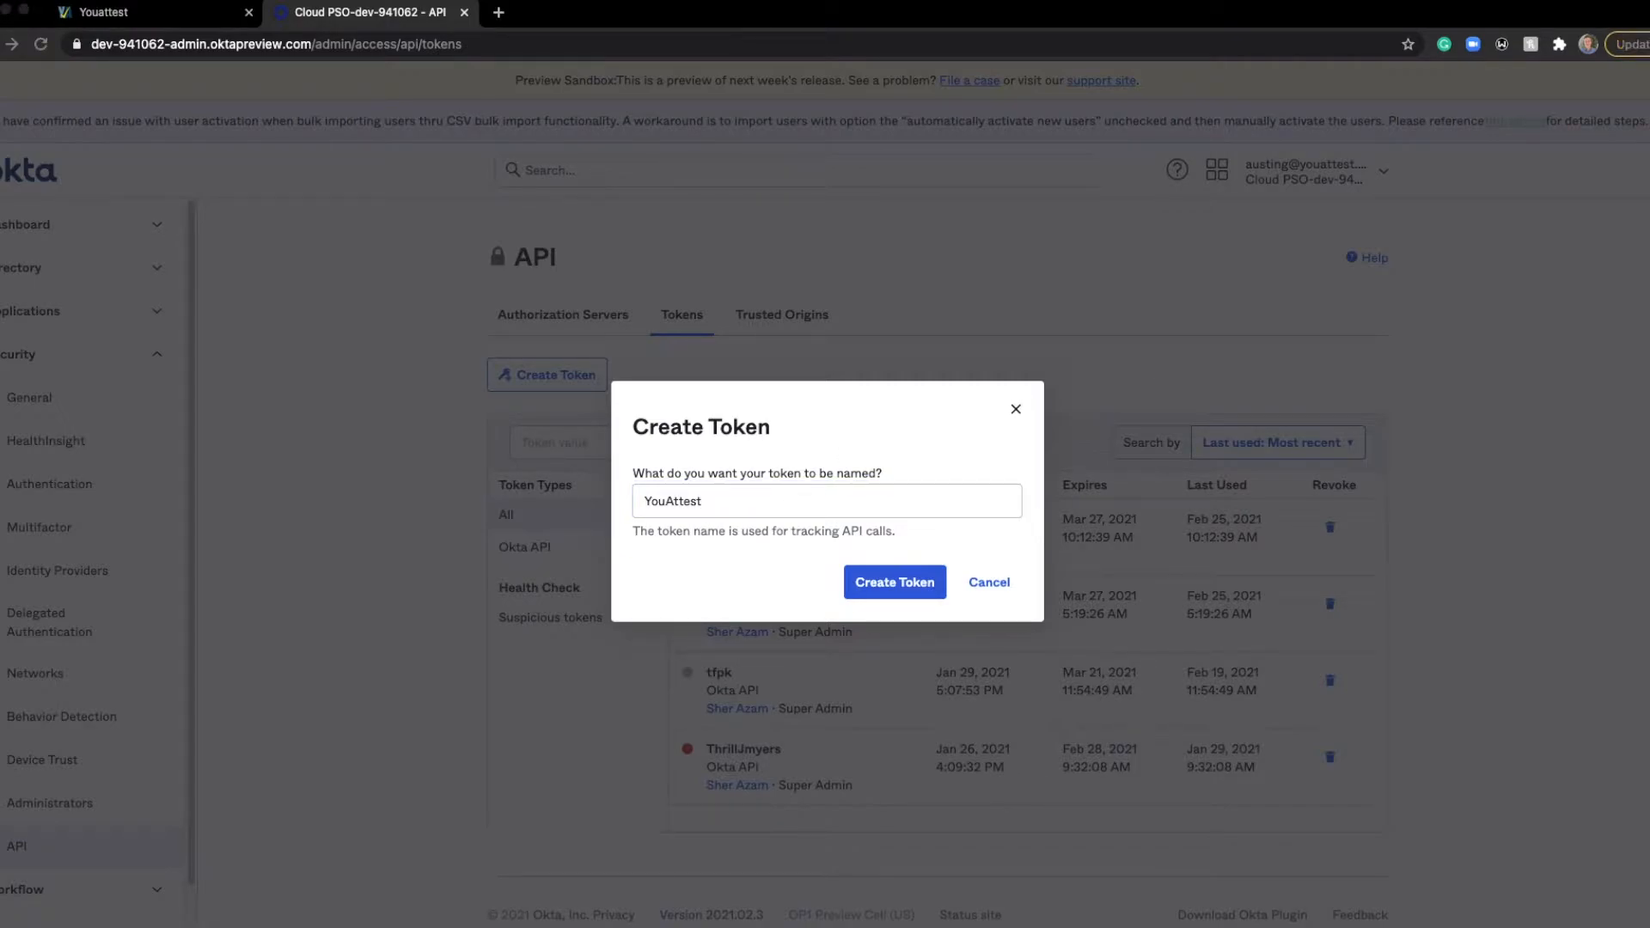
Return to the YouAttest integration form and paste the API key into the API Key field
{"action": "left_click", "coordinate": [166, 15]}
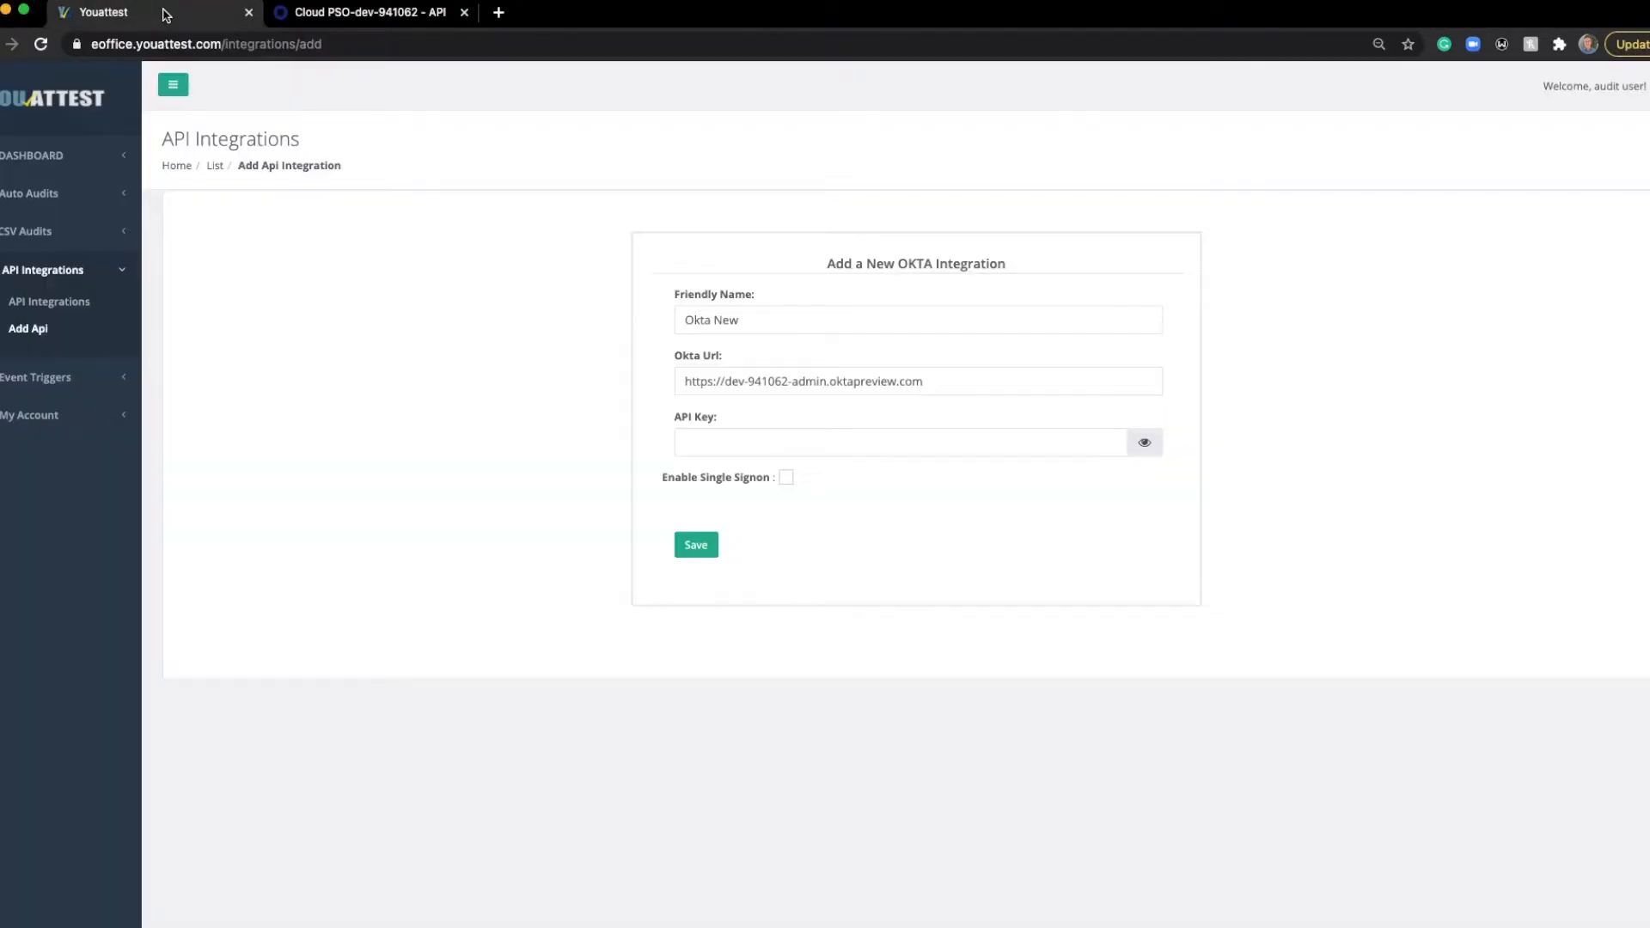
{"action": "left_click", "coordinate": [735, 442]}
{"action": "key", "text": "ctrl+v"}
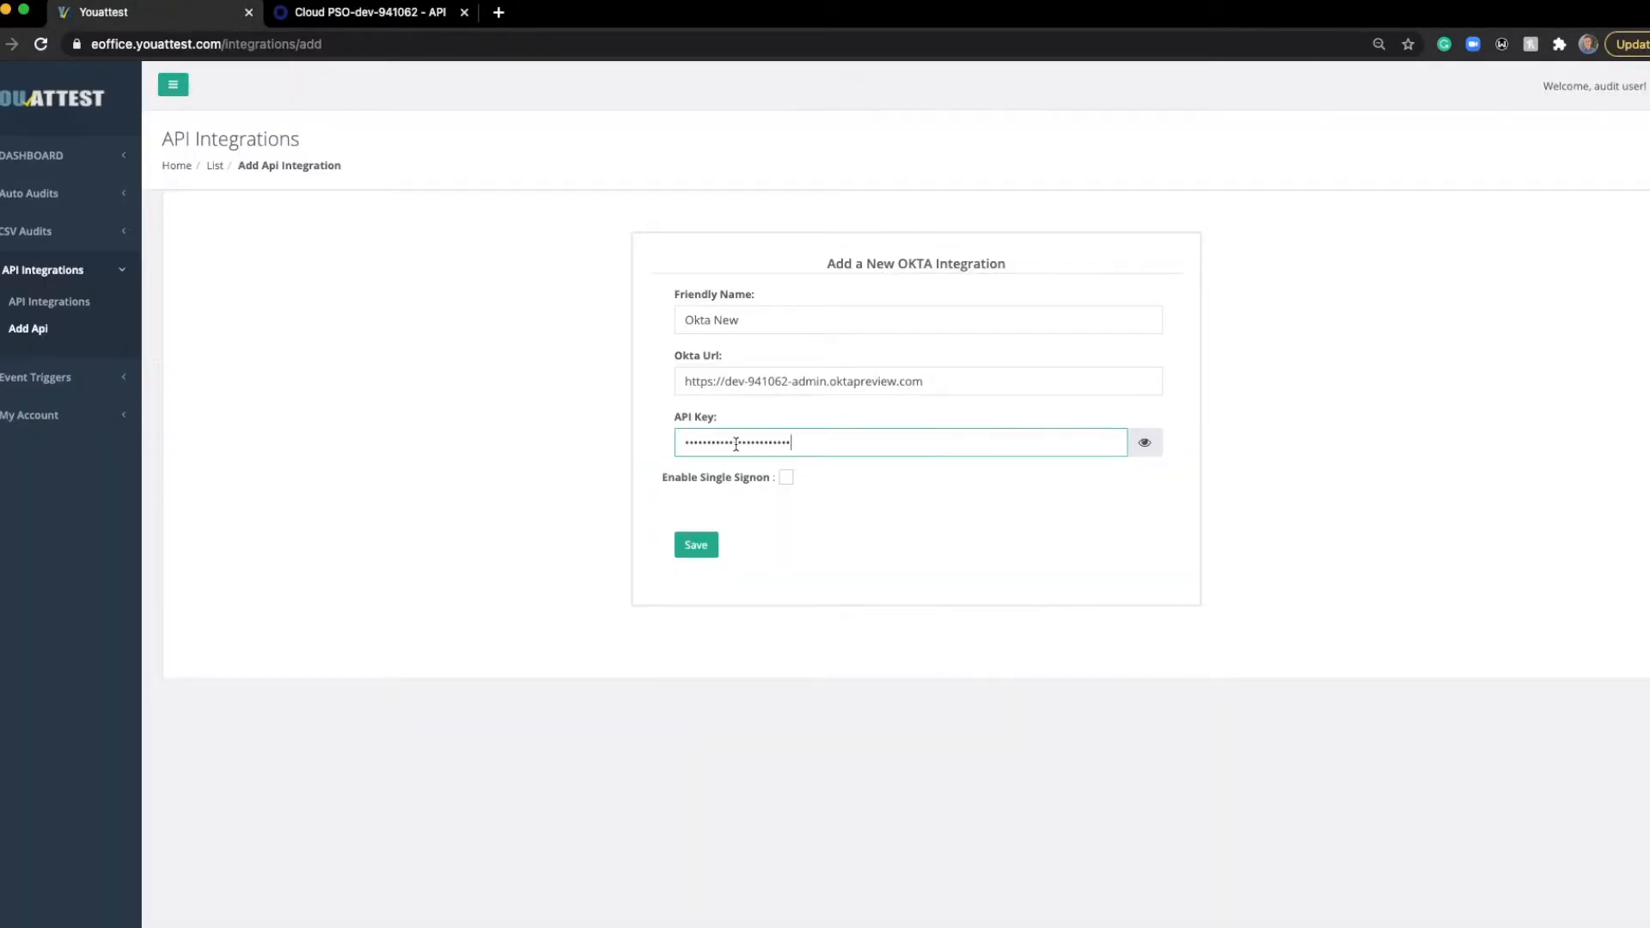
{"action": "left_click", "coordinate": [591, 486]}
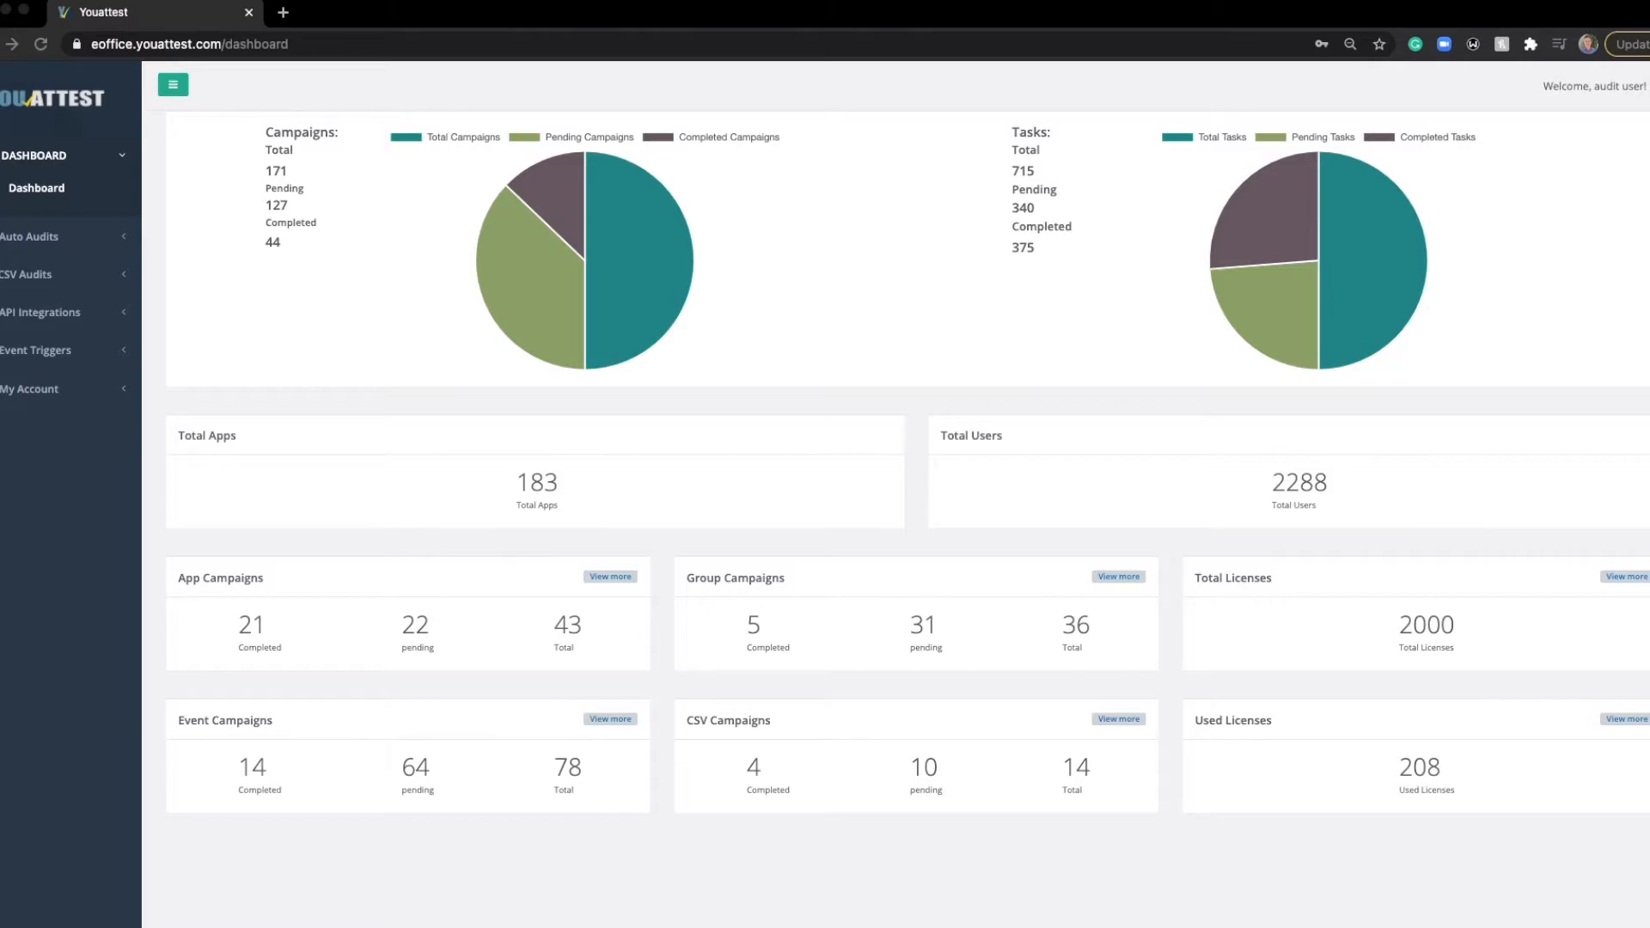
Start a new application audit and choose Admin Accounts for Triggers as its API source
{"action": "left_click", "coordinate": [34, 240]}
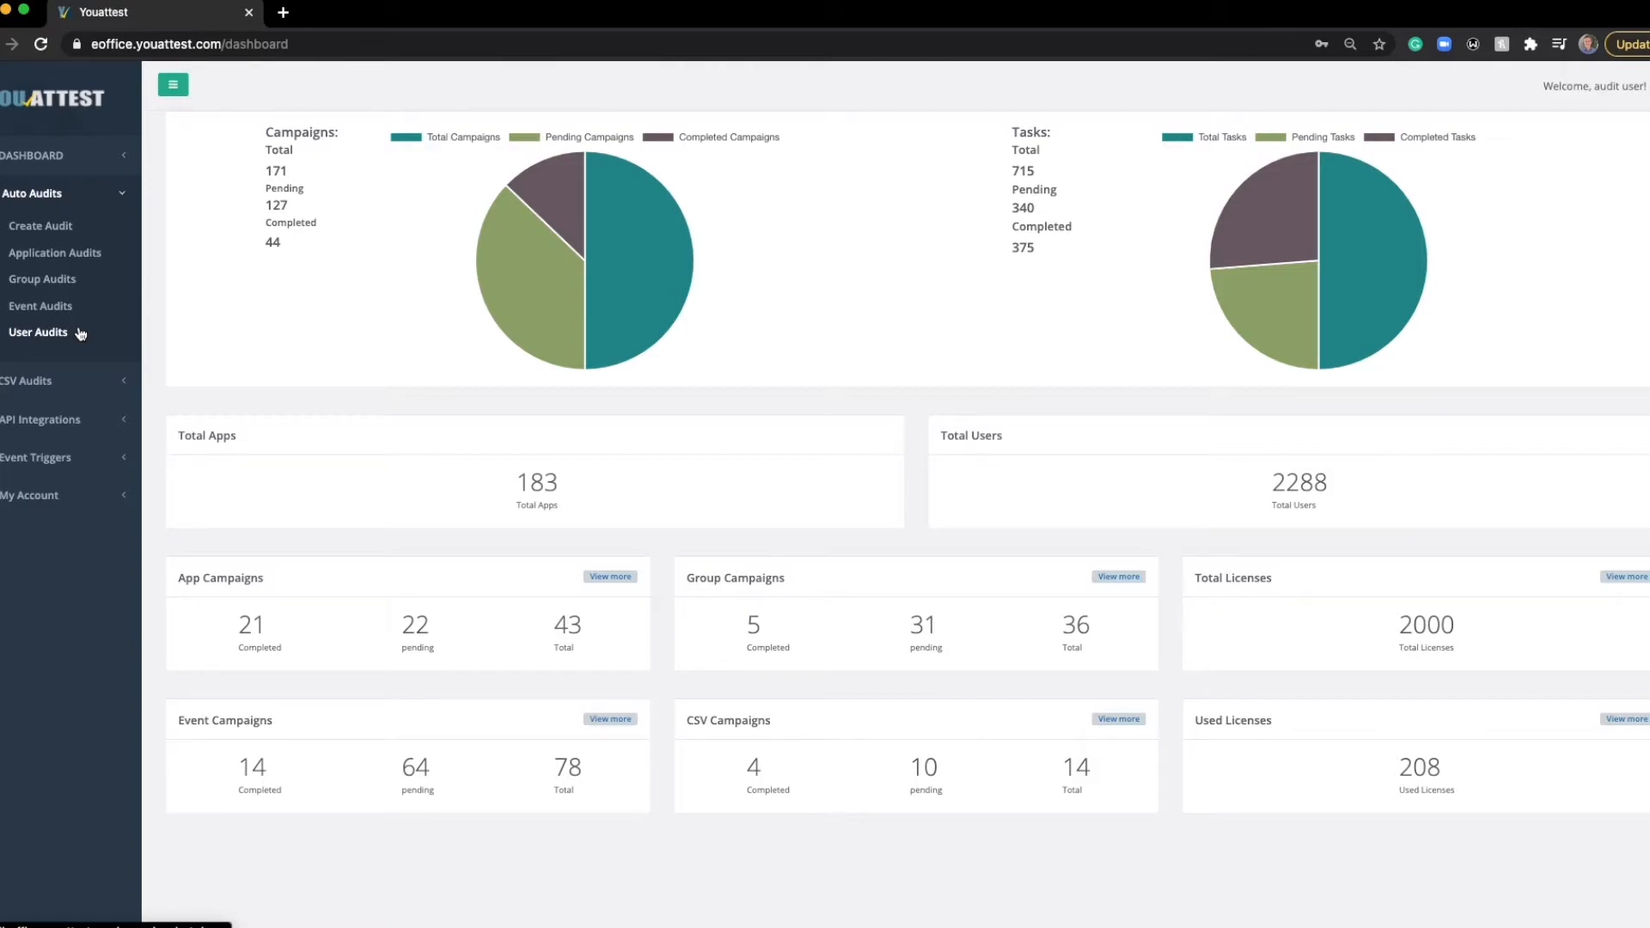
{"action": "left_click", "coordinate": [82, 250]}
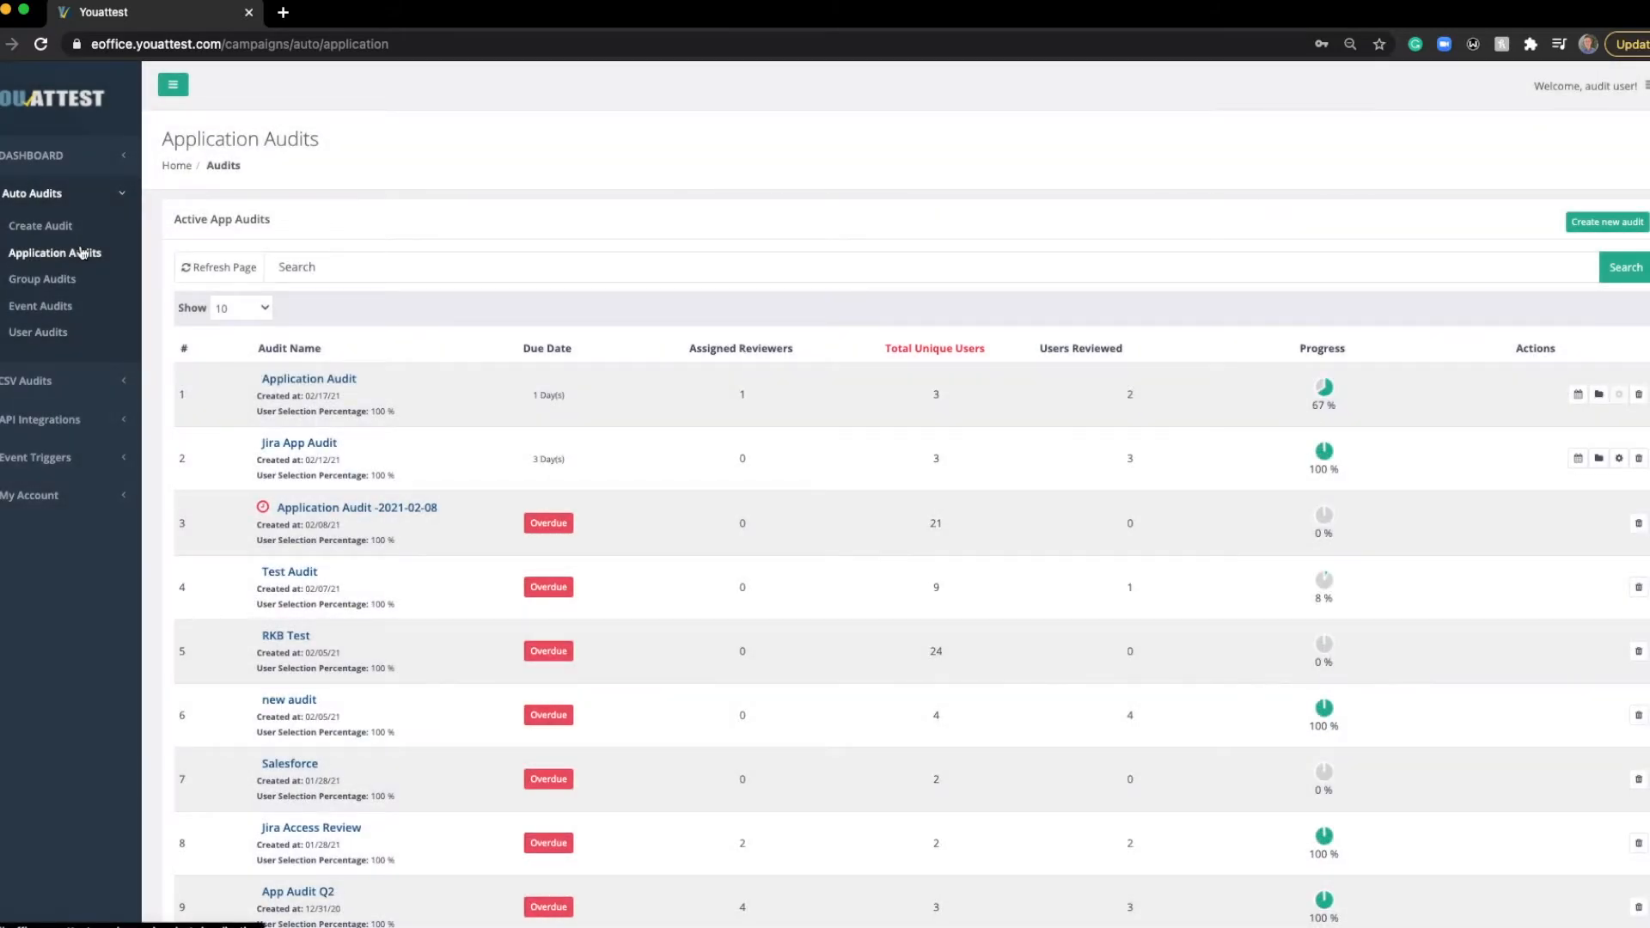
{"action": "left_click", "coordinate": [1603, 222]}
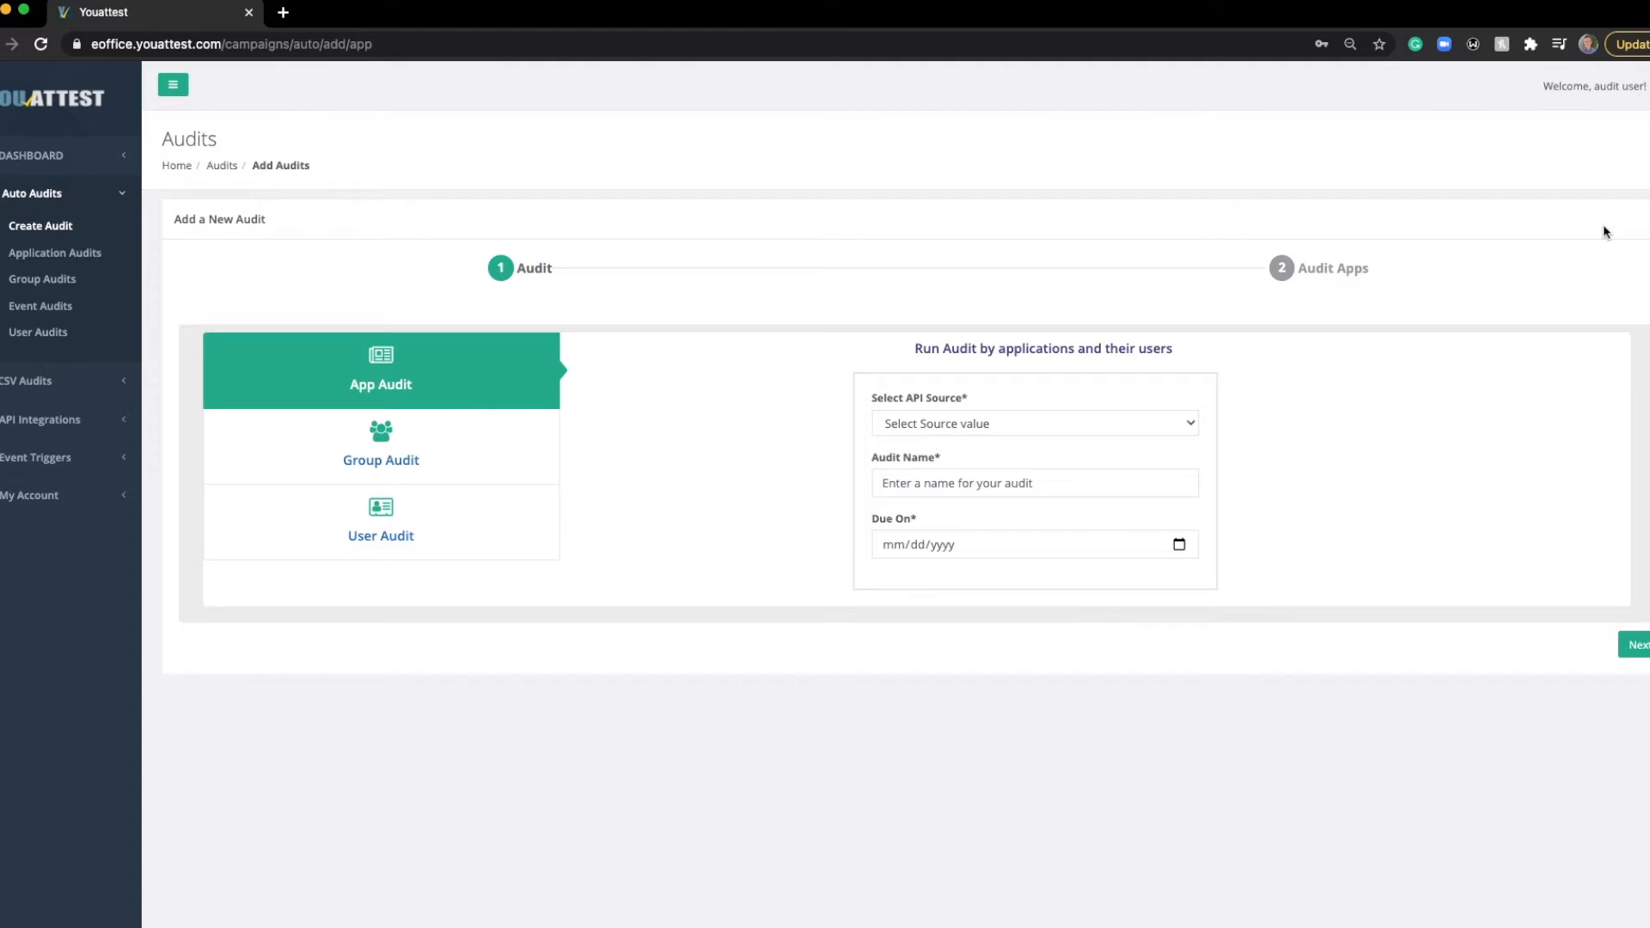
{"action": "left_click", "coordinate": [1053, 419]}
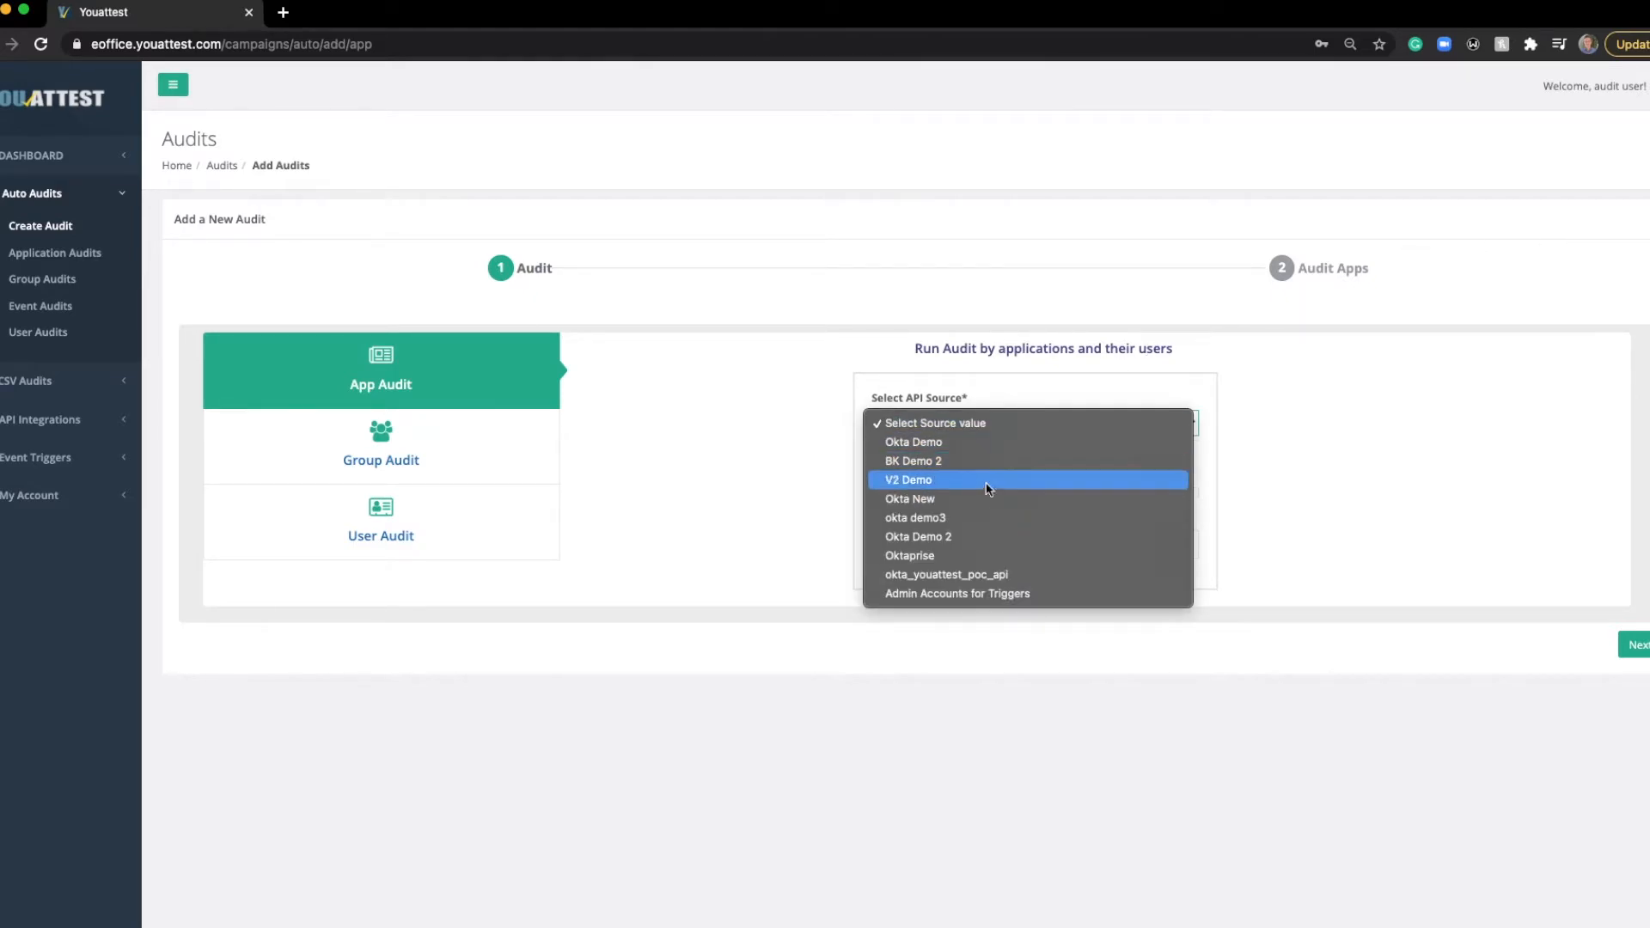
{"action": "left_click", "coordinate": [966, 594]}
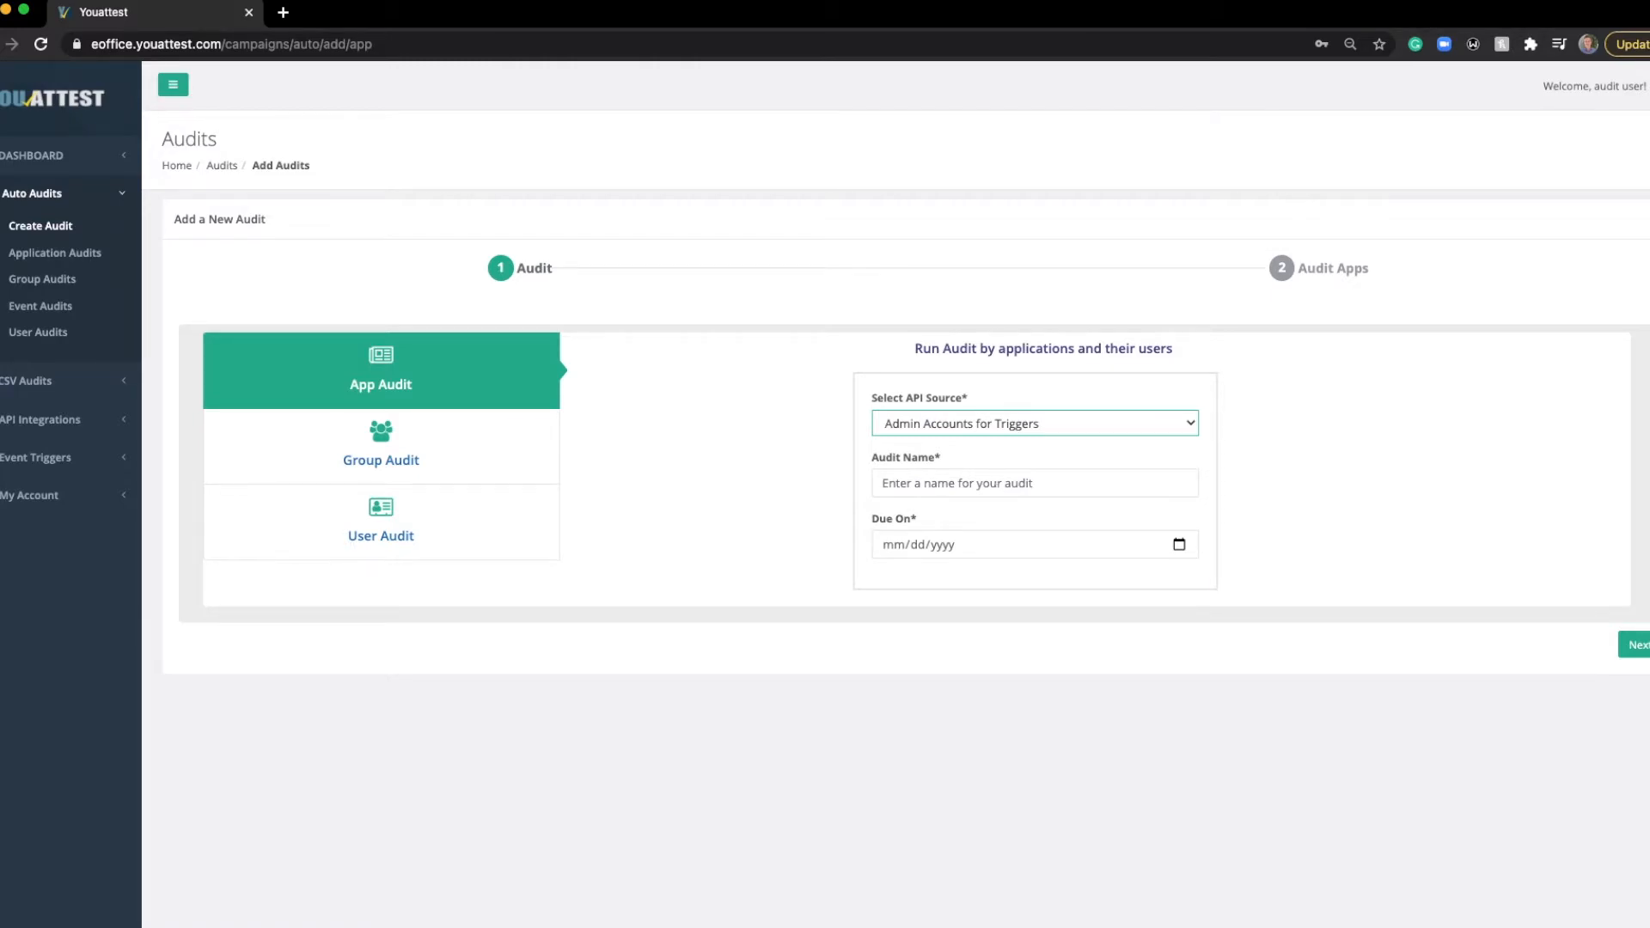
Name the audit My first Jira Application Audit, set its due date to 03/11/2021, and proceed to the app selection
{"action": "left_click", "coordinate": [1054, 483]}
{"action": "type", "text": "My first Jira Appl"}
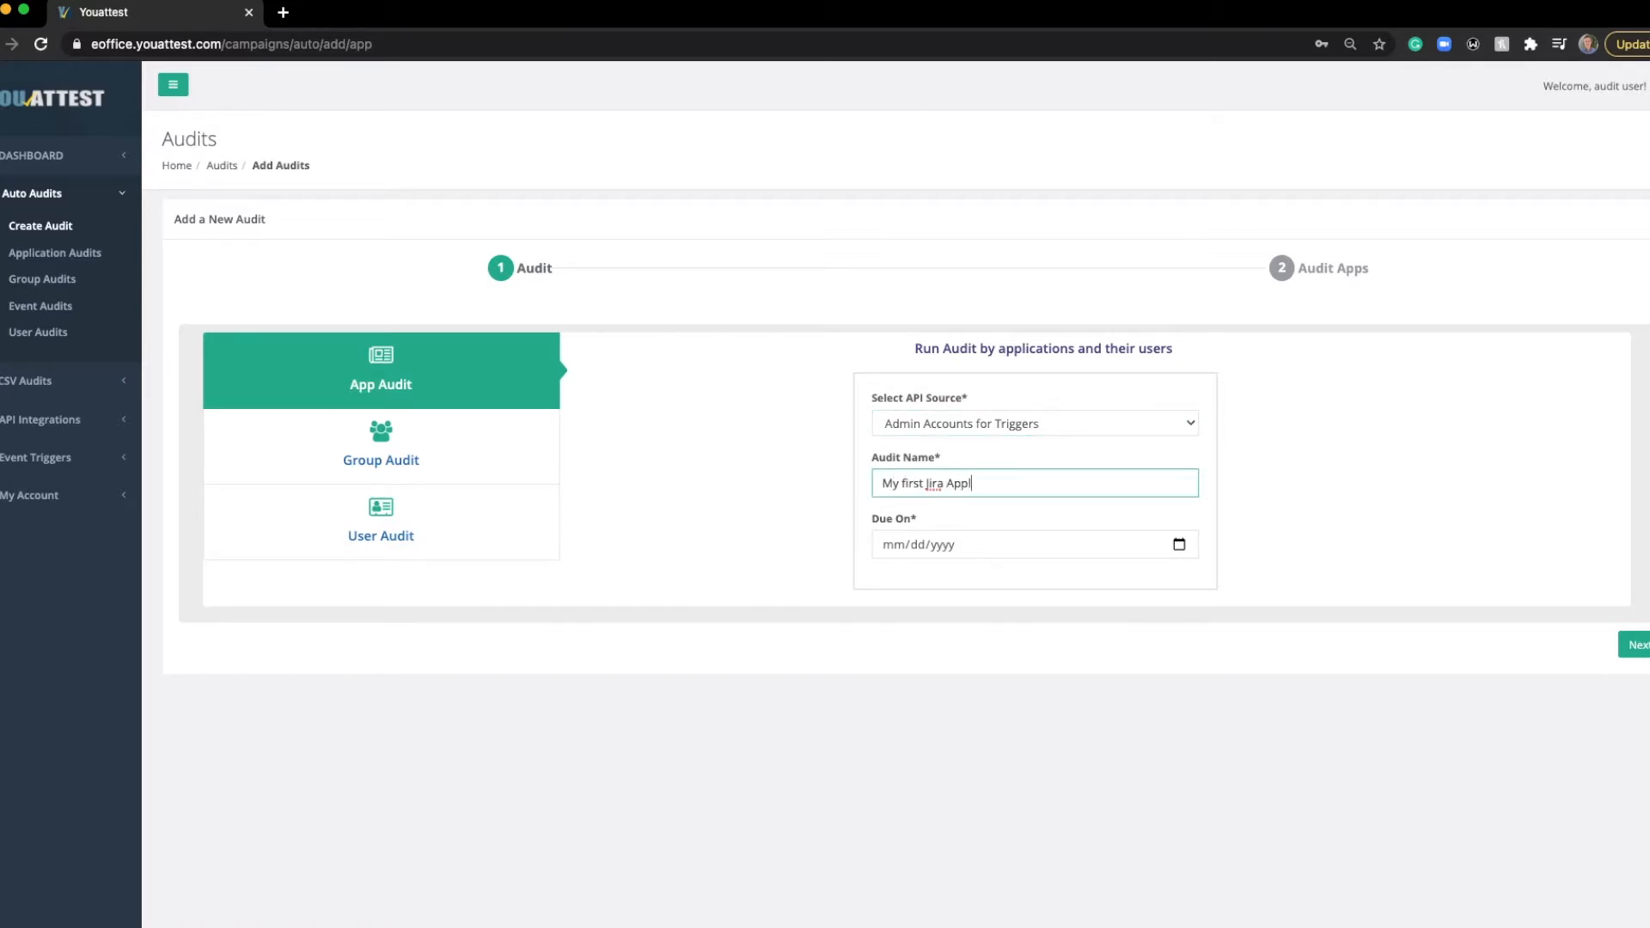
{"action": "type", "text": "ication Audit"}
{"action": "left_click", "coordinate": [1179, 544]}
{"action": "left_click", "coordinate": [987, 741]}
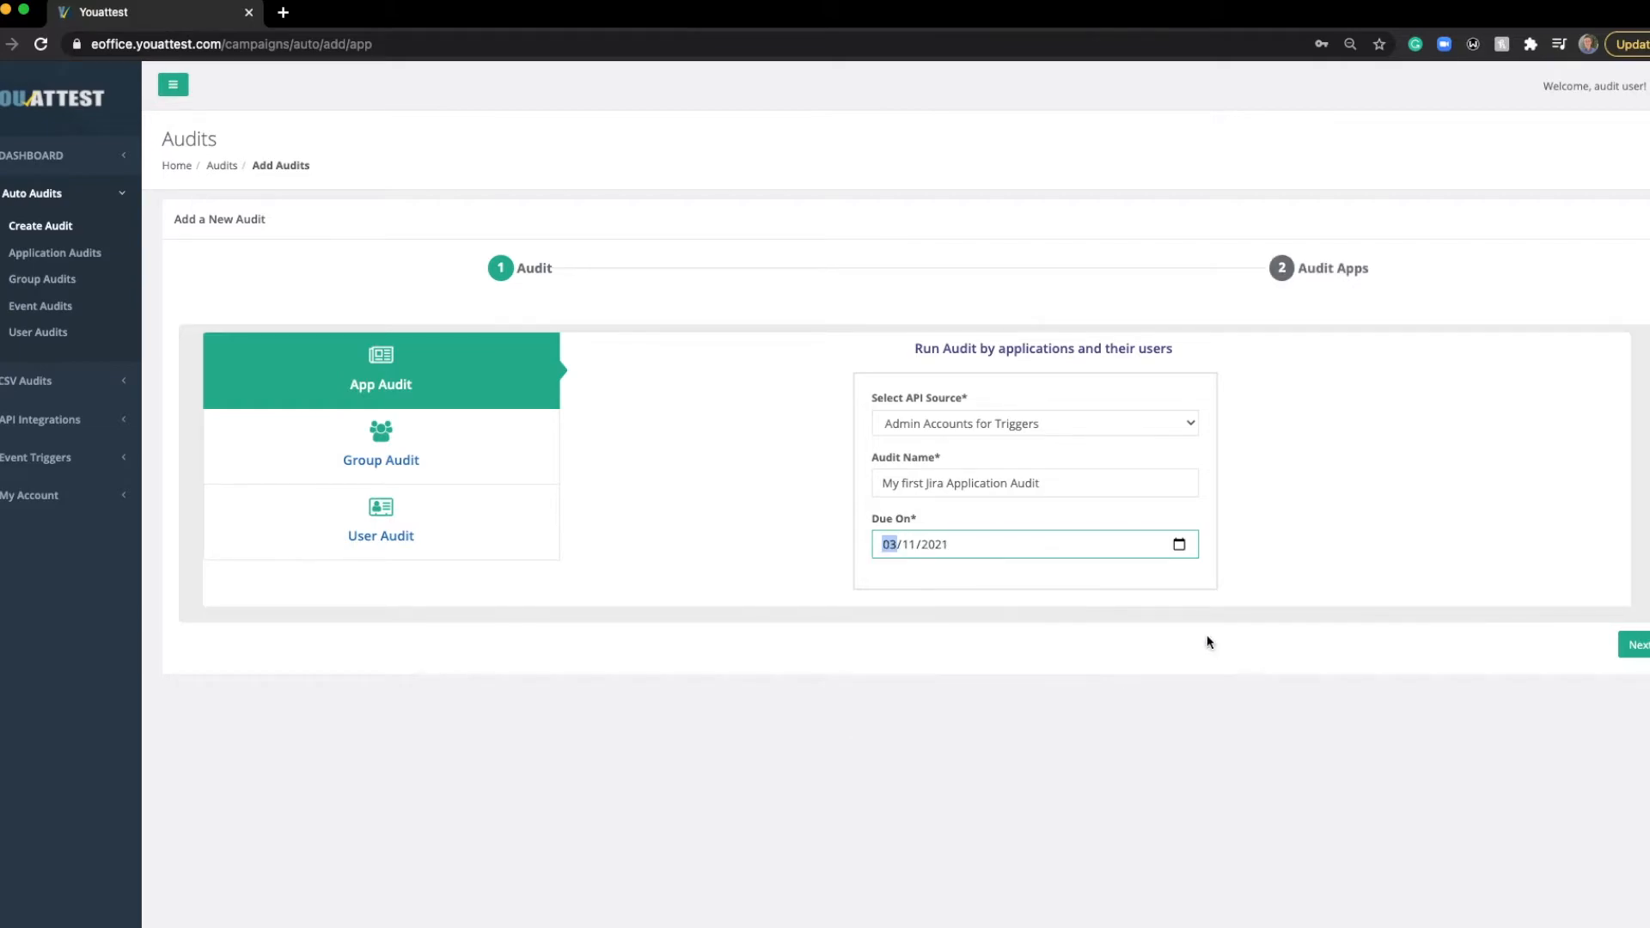
{"action": "left_click", "coordinate": [1628, 646]}
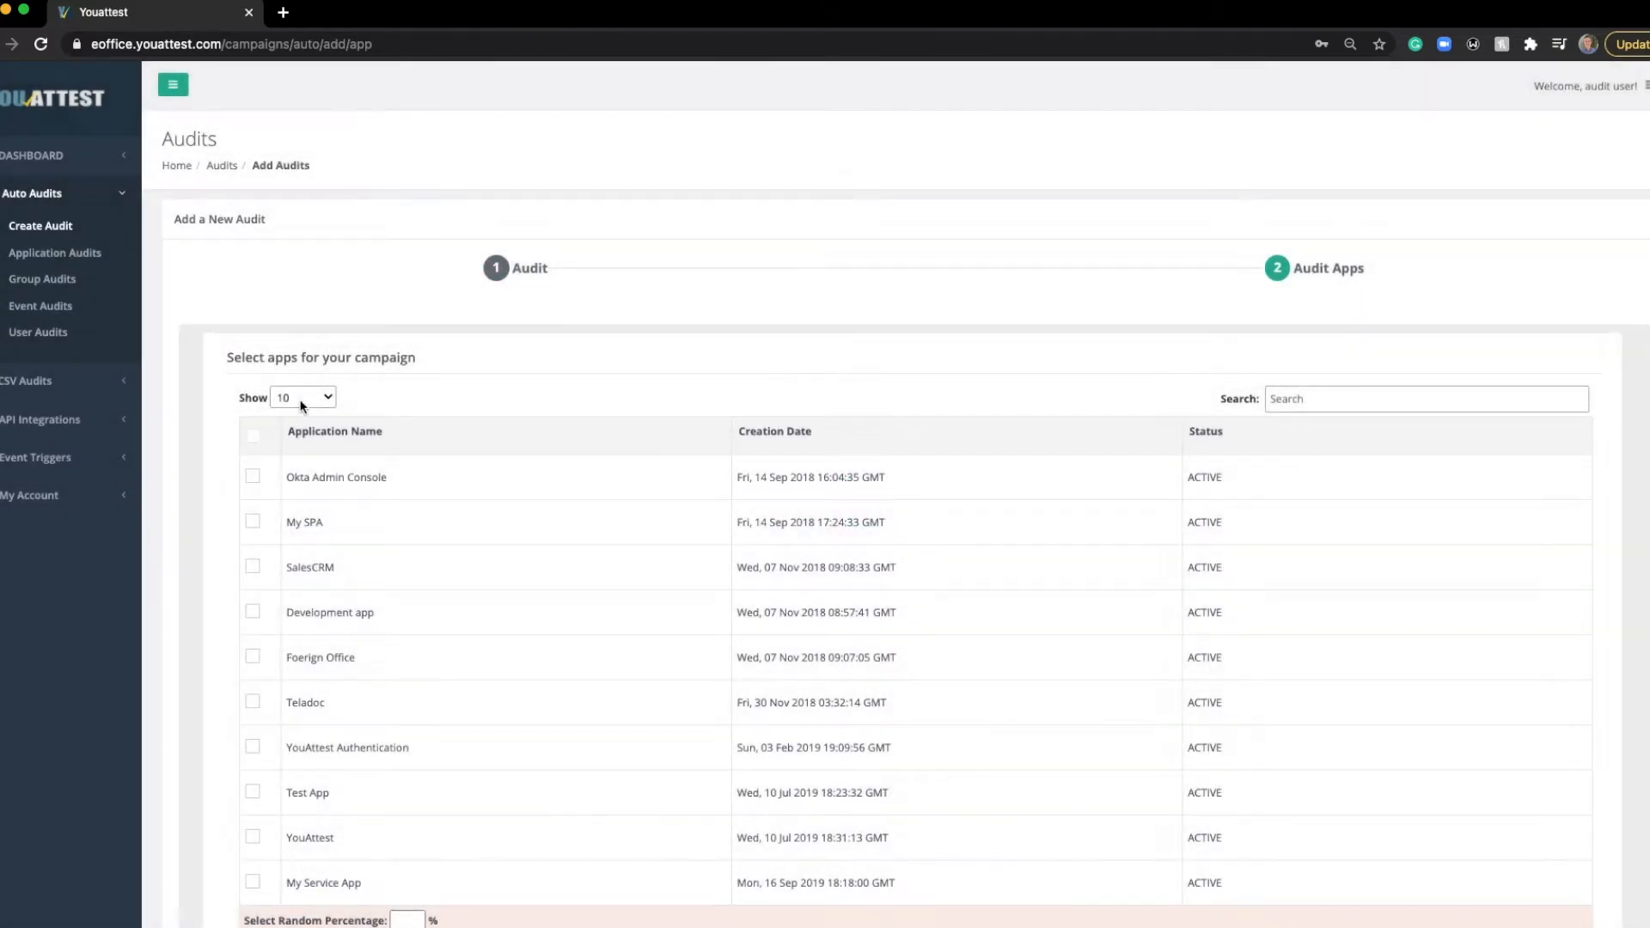
Set the campaign's app list to show all entries and look through the available applications
{"action": "left_click", "coordinate": [302, 401]}
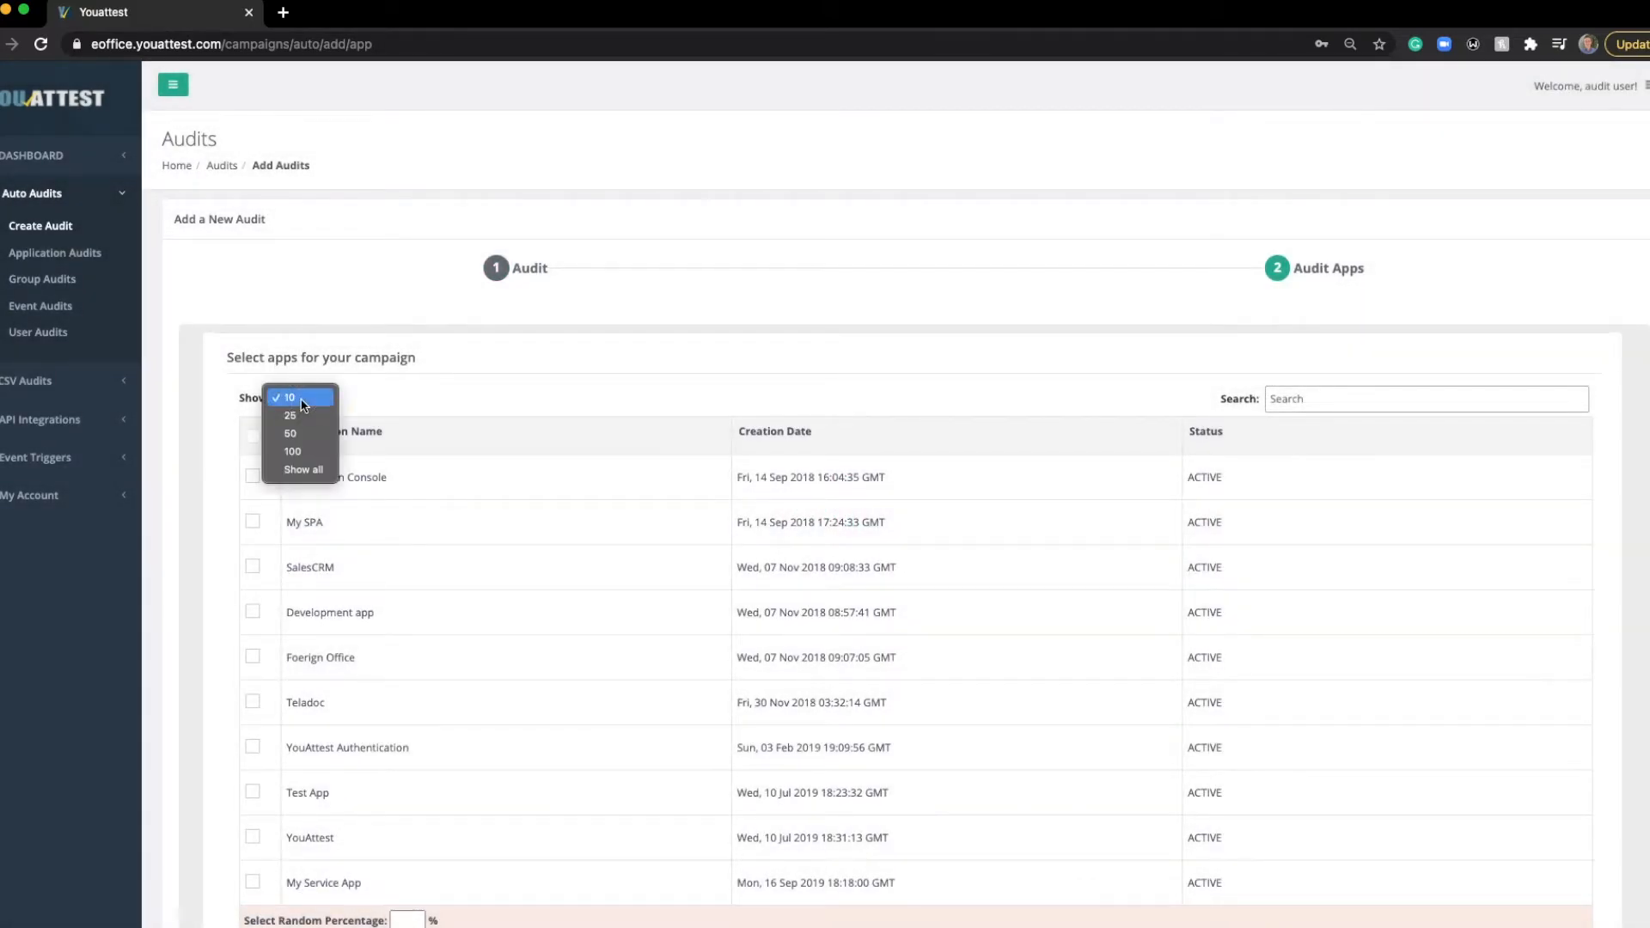
{"action": "left_click", "coordinate": [301, 471]}
{"action": "scroll", "coordinate": [305, 472], "scroll_direction": "down", "scroll_amount": 2}
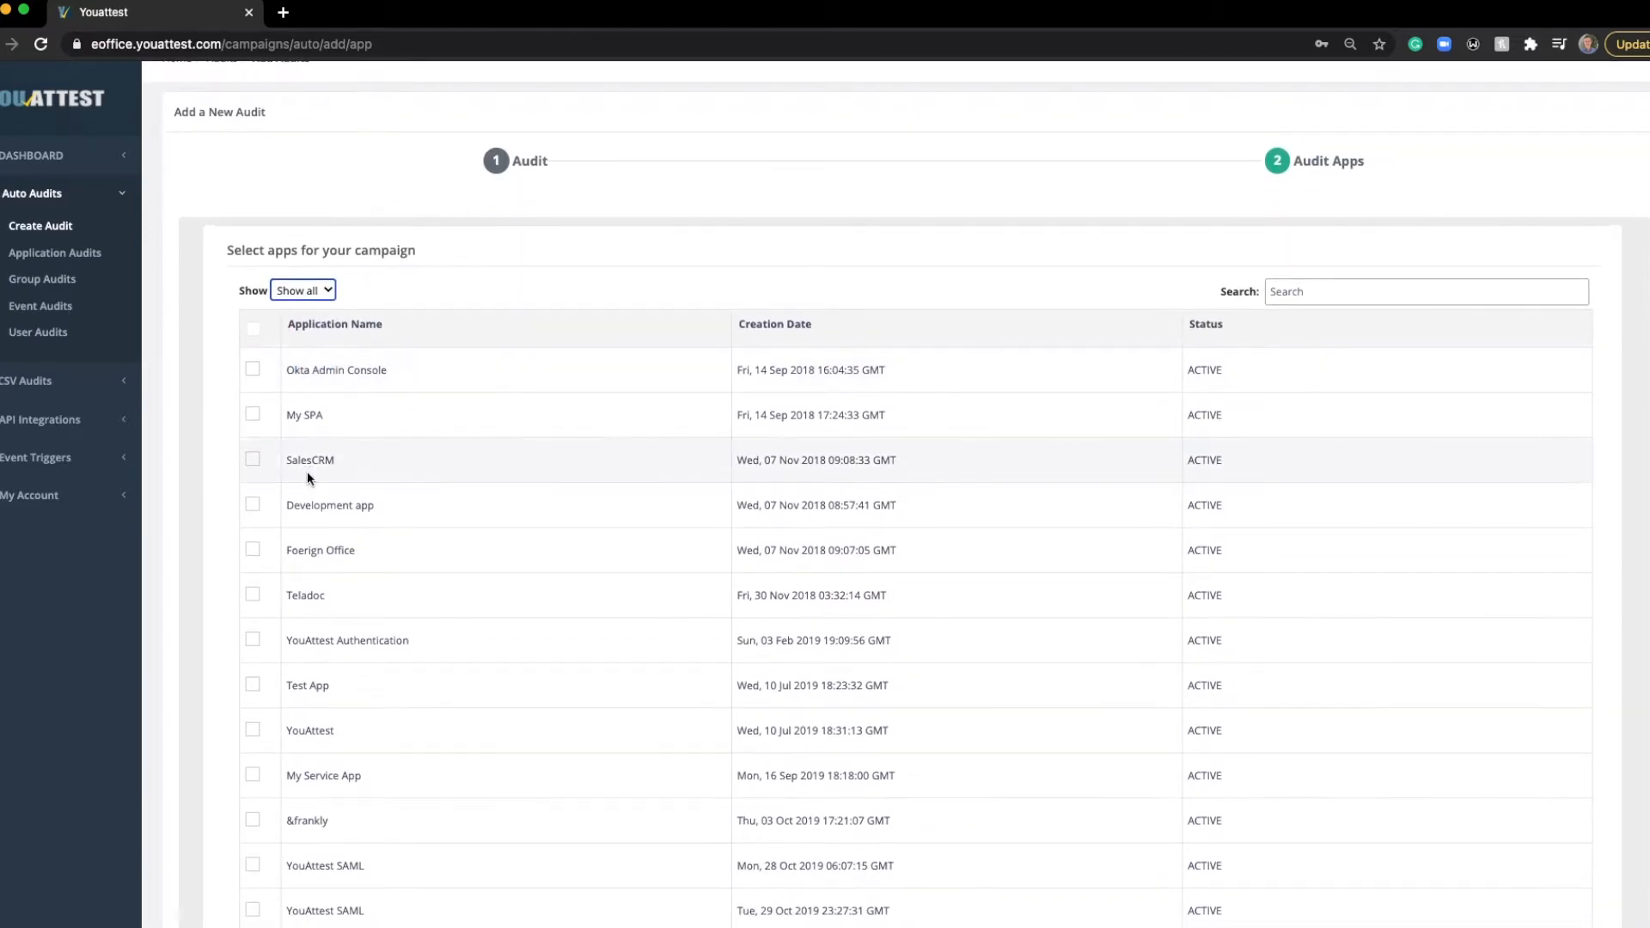
{"action": "scroll", "coordinate": [307, 471], "scroll_direction": "down", "scroll_amount": 1}
{"action": "scroll", "coordinate": [307, 471], "scroll_direction": "down", "scroll_amount": 1}
{"action": "scroll", "coordinate": [307, 471], "scroll_direction": "down", "scroll_amount": 2}
{"action": "scroll", "coordinate": [307, 471], "scroll_direction": "down", "scroll_amount": 3}
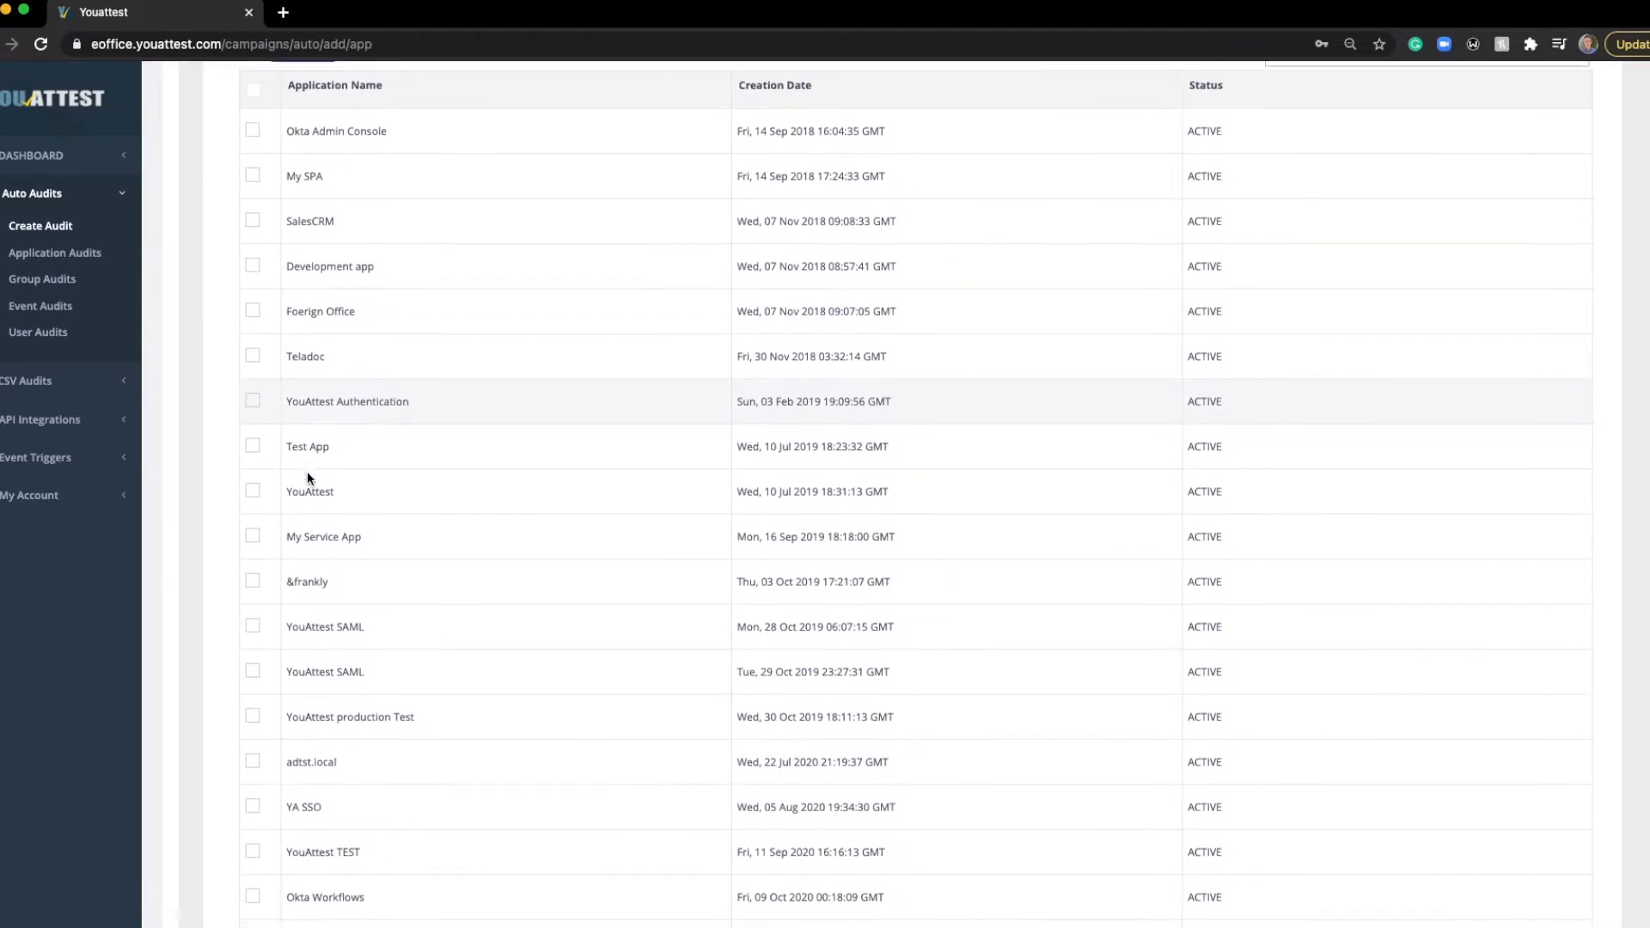
{"action": "scroll", "coordinate": [307, 473], "scroll_direction": "up", "scroll_amount": 2}
{"action": "scroll", "coordinate": [308, 472], "scroll_direction": "up", "scroll_amount": 1}
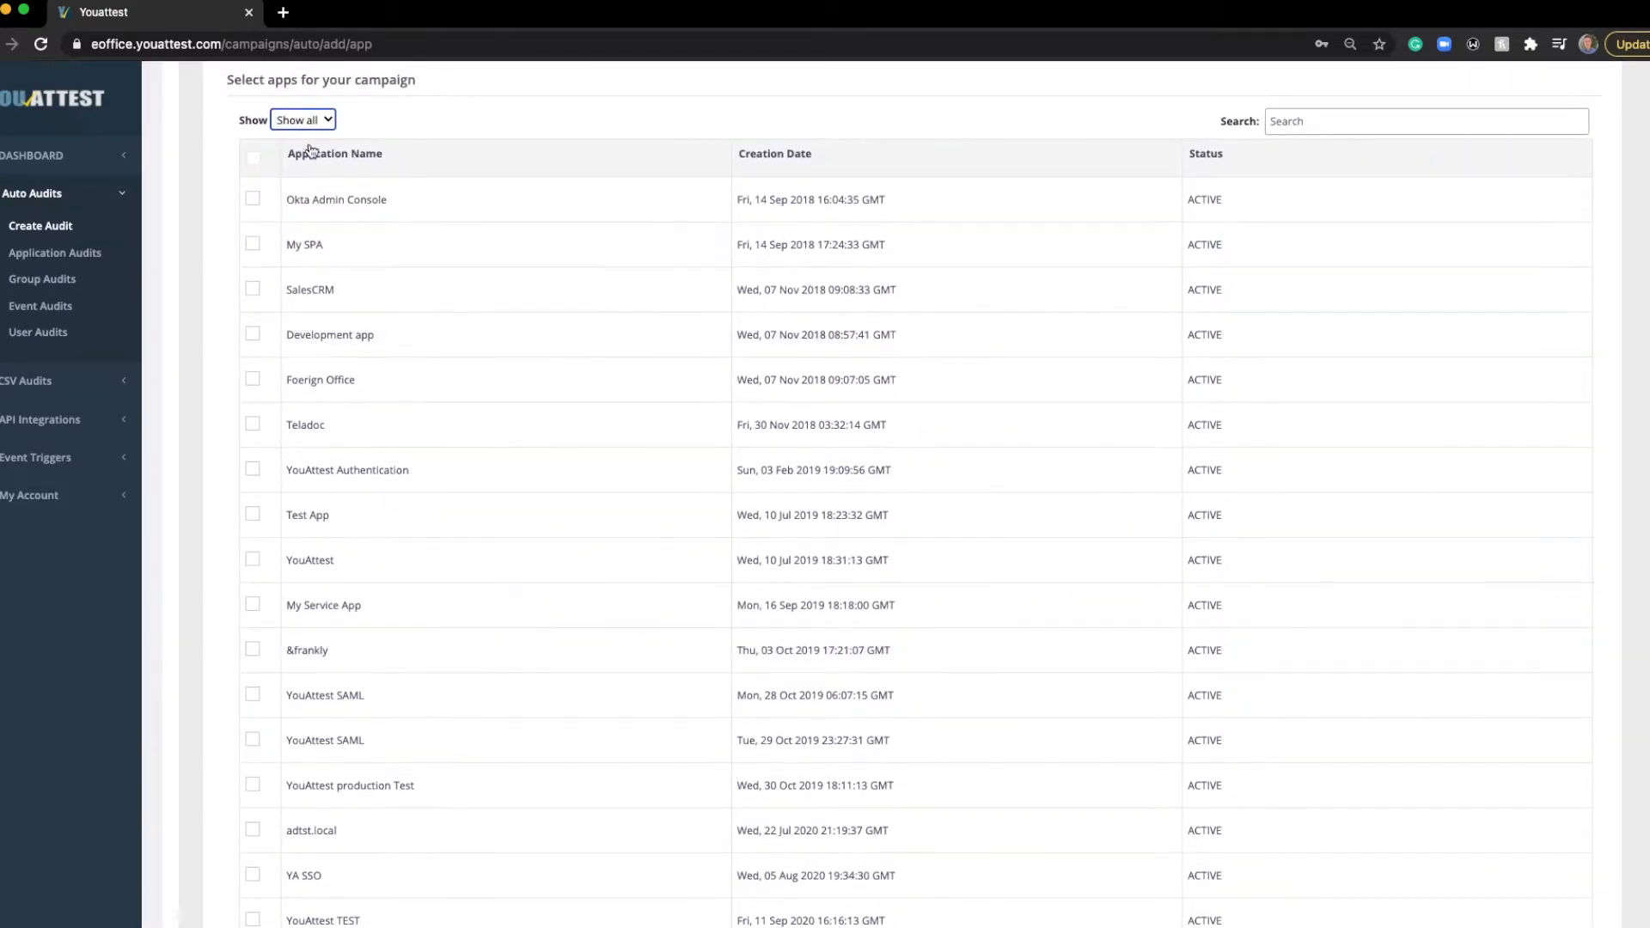
Select only the Jira application created on 04 Nov 2020 for the audit, leaving every other application deselected
{"action": "left_click", "coordinate": [253, 159]}
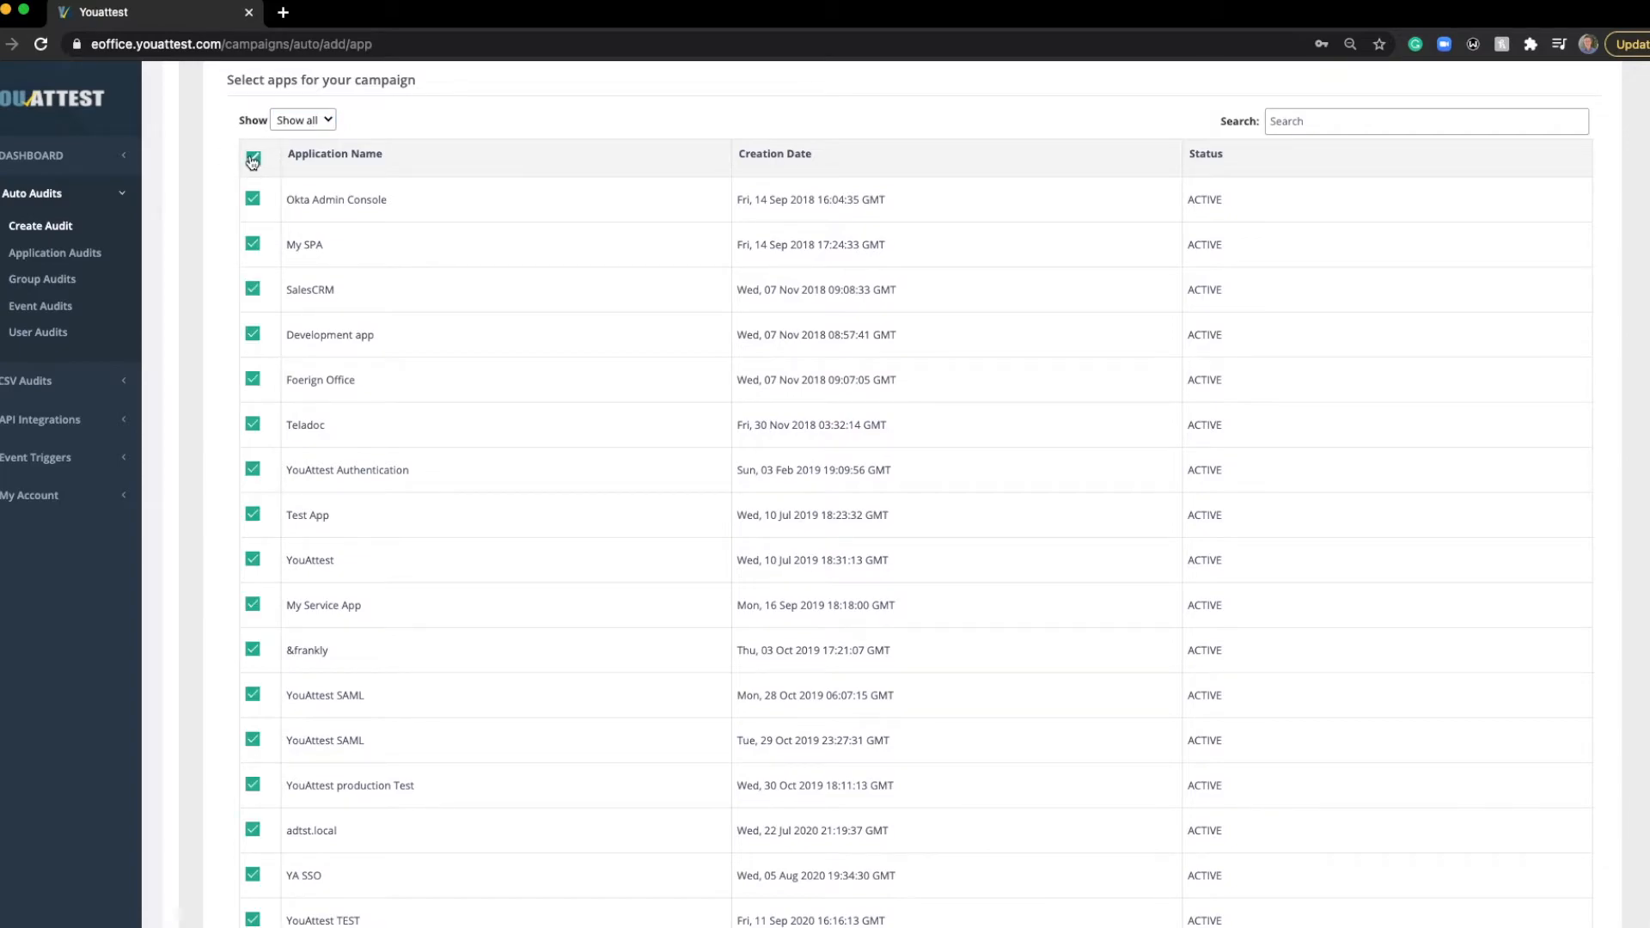
{"action": "left_click", "coordinate": [252, 159]}
{"action": "scroll", "coordinate": [271, 358], "scroll_direction": "down", "scroll_amount": 6}
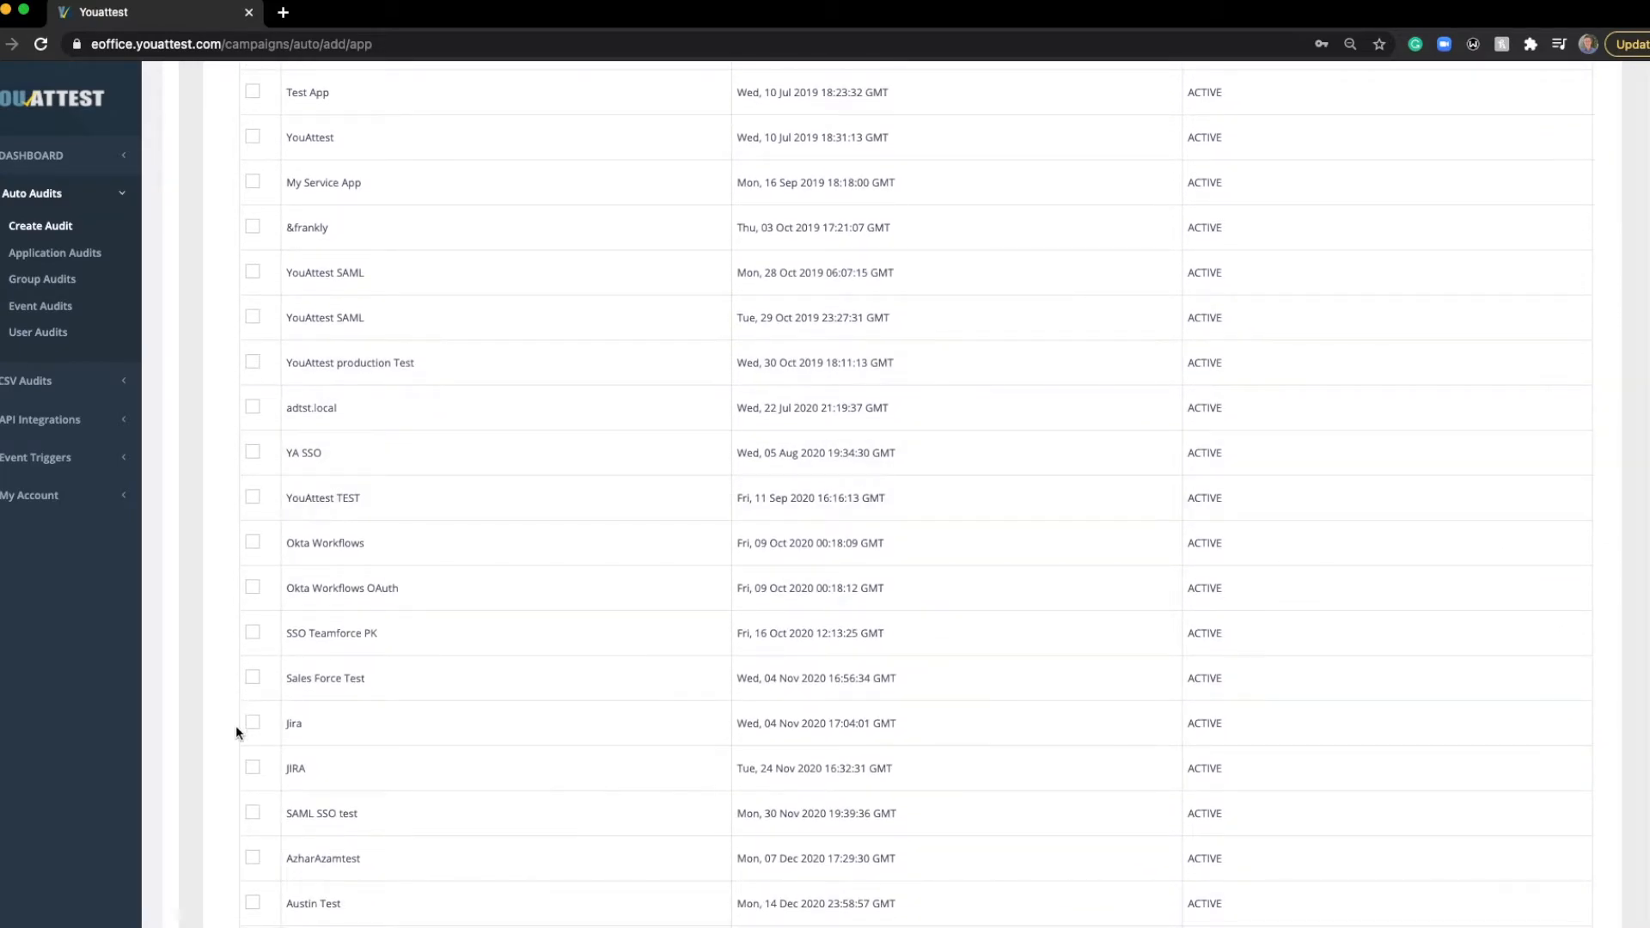
{"action": "left_click", "coordinate": [252, 723]}
{"action": "left_click", "coordinate": [252, 768]}
{"action": "left_click", "coordinate": [253, 815]}
{"action": "left_click", "coordinate": [253, 815]}
{"action": "left_click", "coordinate": [252, 767]}
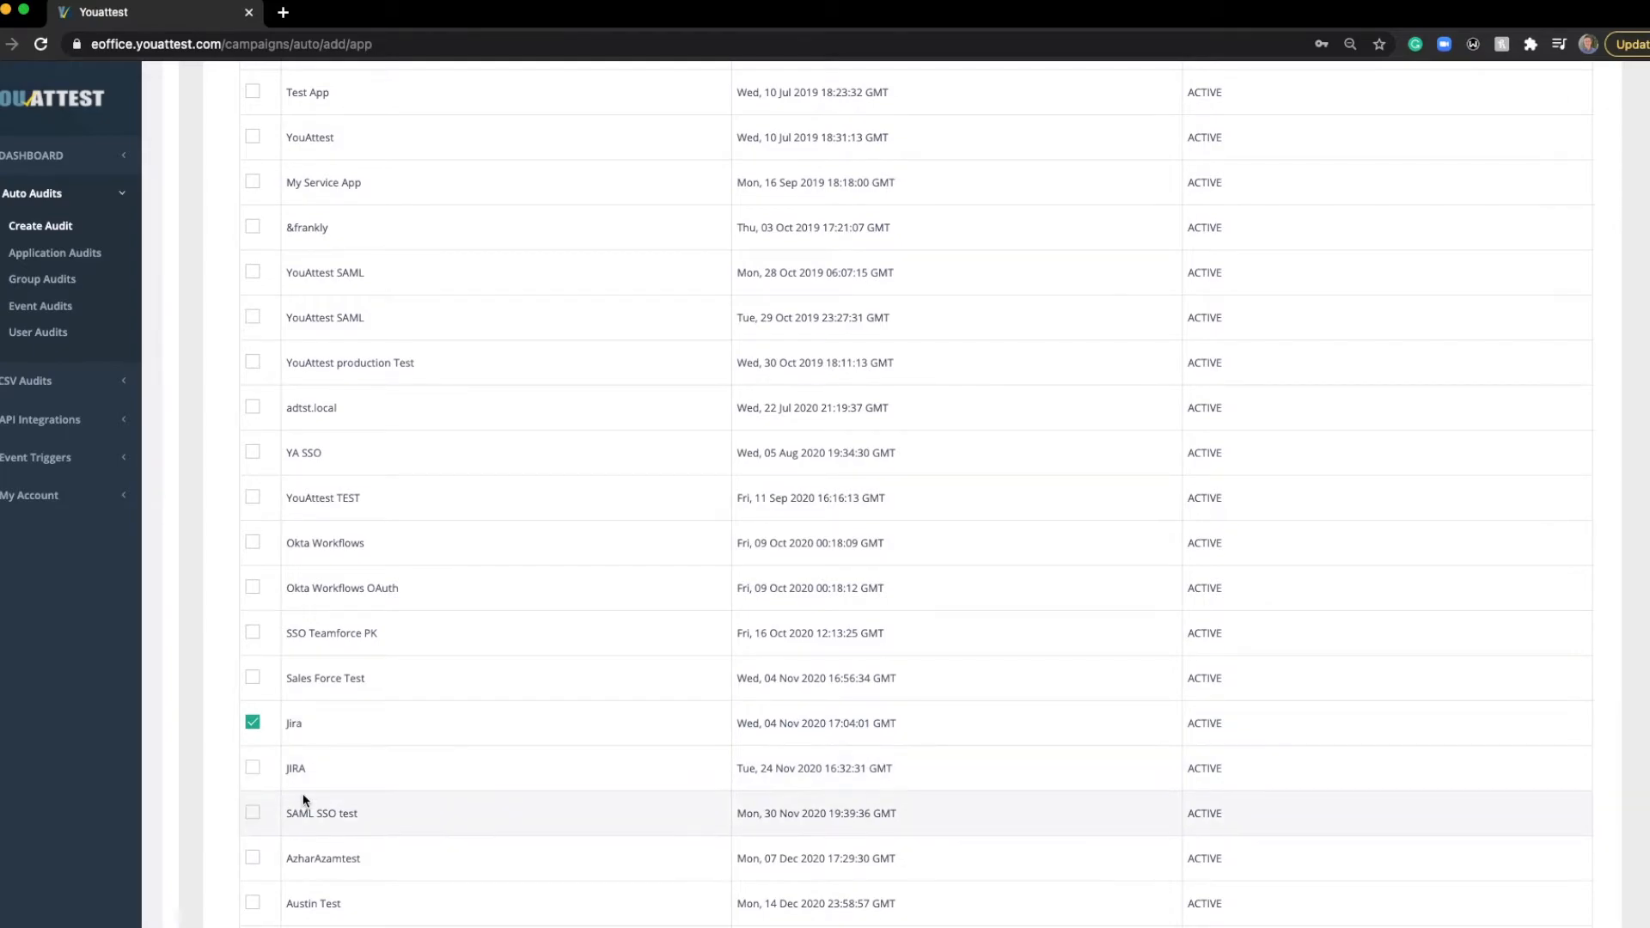
Finish creating the Jira application audit with the import type All Users and no random percentage
{"action": "scroll", "coordinate": [308, 705], "scroll_direction": "down", "scroll_amount": 4}
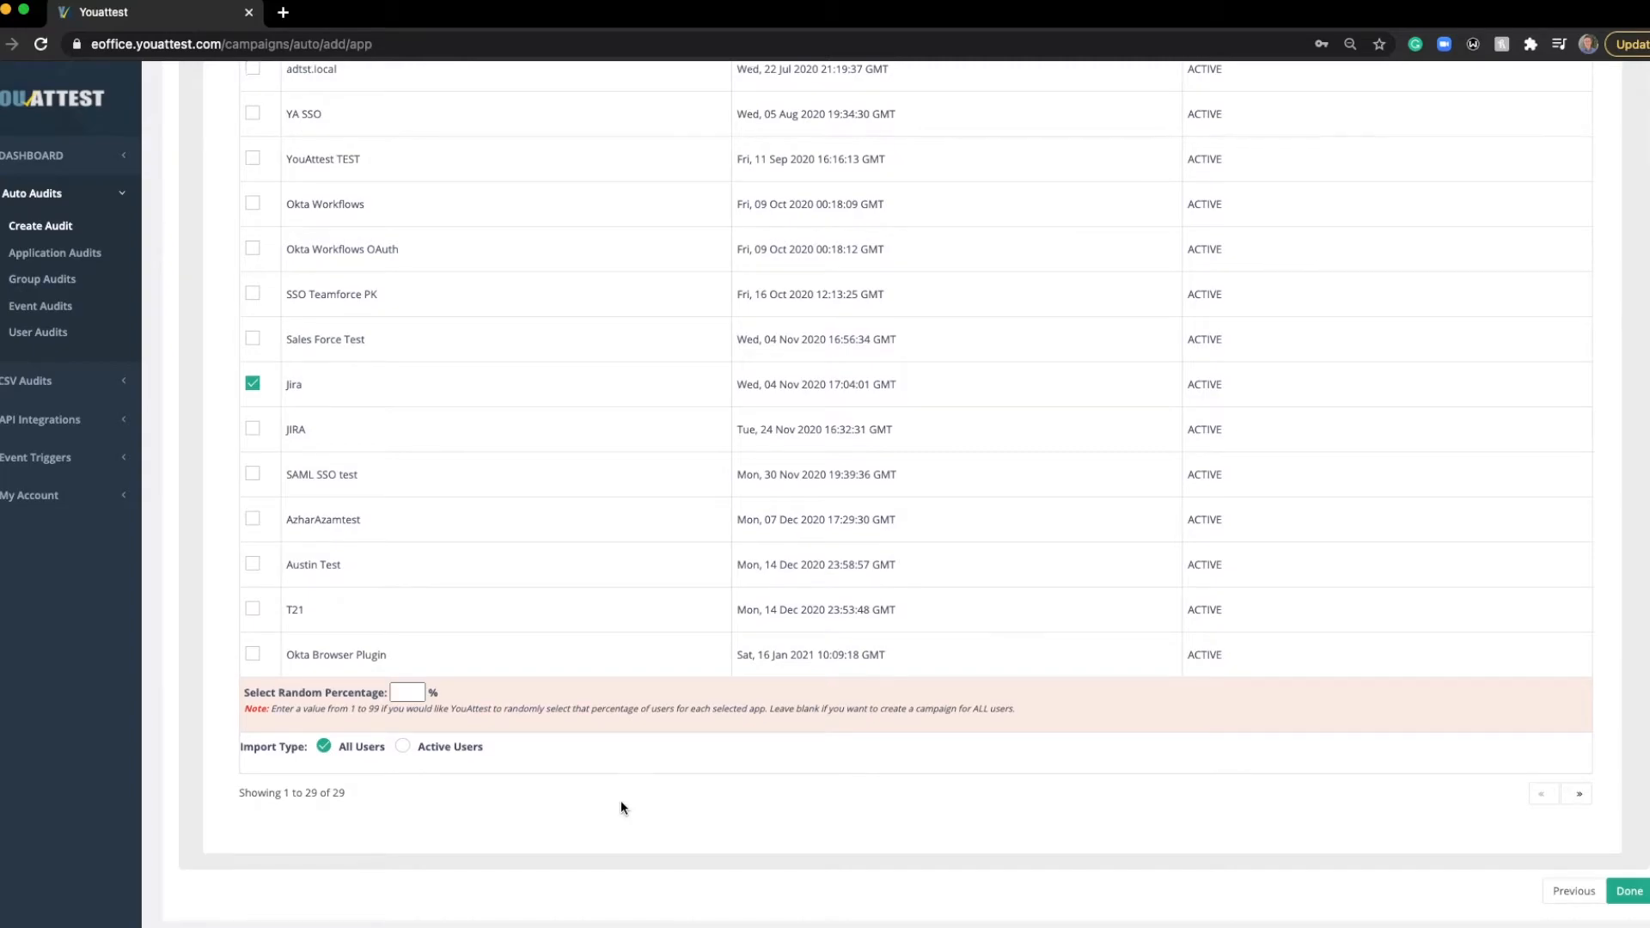
{"action": "scroll", "coordinate": [621, 800], "scroll_direction": "down", "scroll_amount": 1}
{"action": "left_click", "coordinate": [1631, 886]}
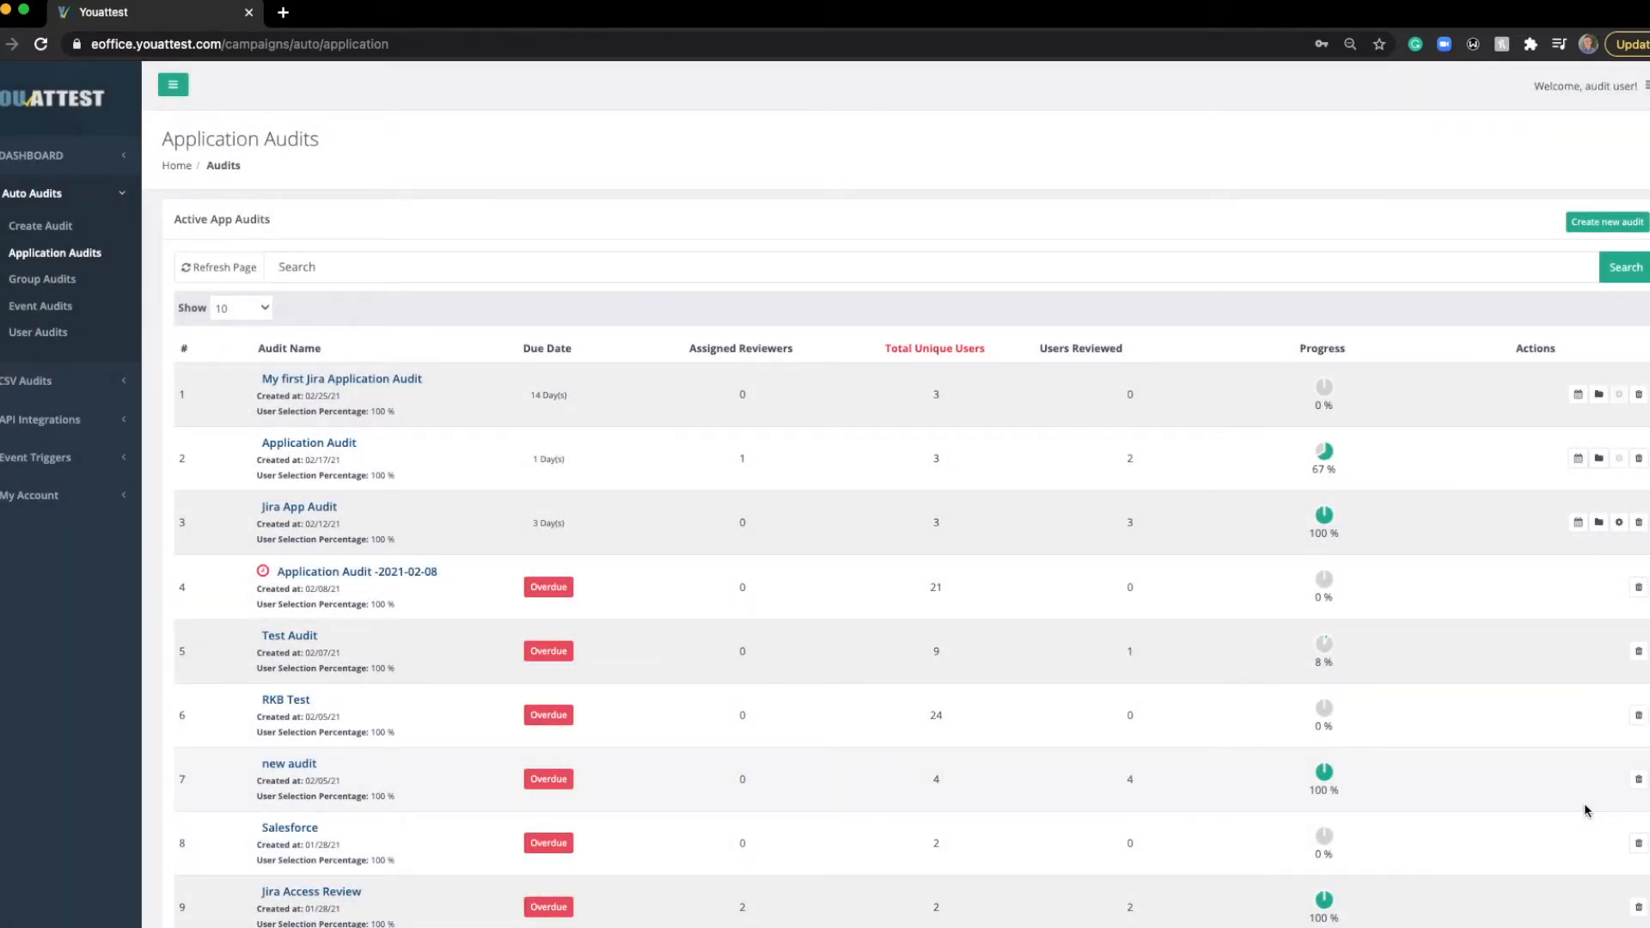
Open My first Jira Application Audit and examine the role, profile, manager and job title of its users
{"action": "left_click", "coordinate": [352, 382]}
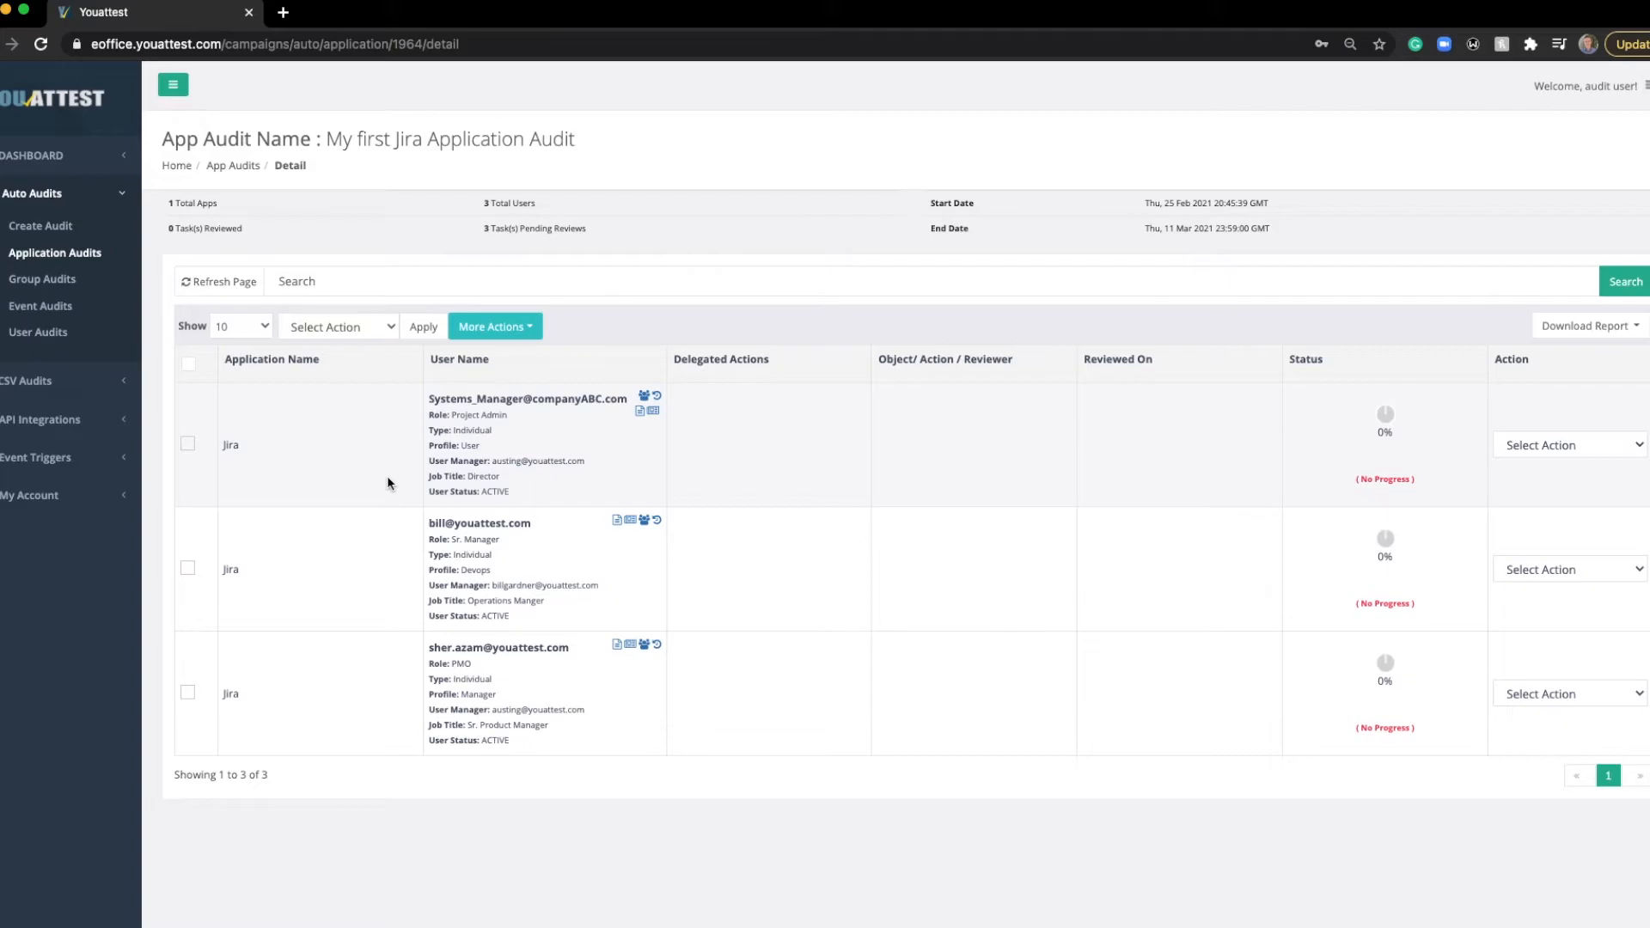
{"action": "scroll", "coordinate": [386, 476], "scroll_direction": "up", "scroll_amount": 5, "text": "ctrl"}
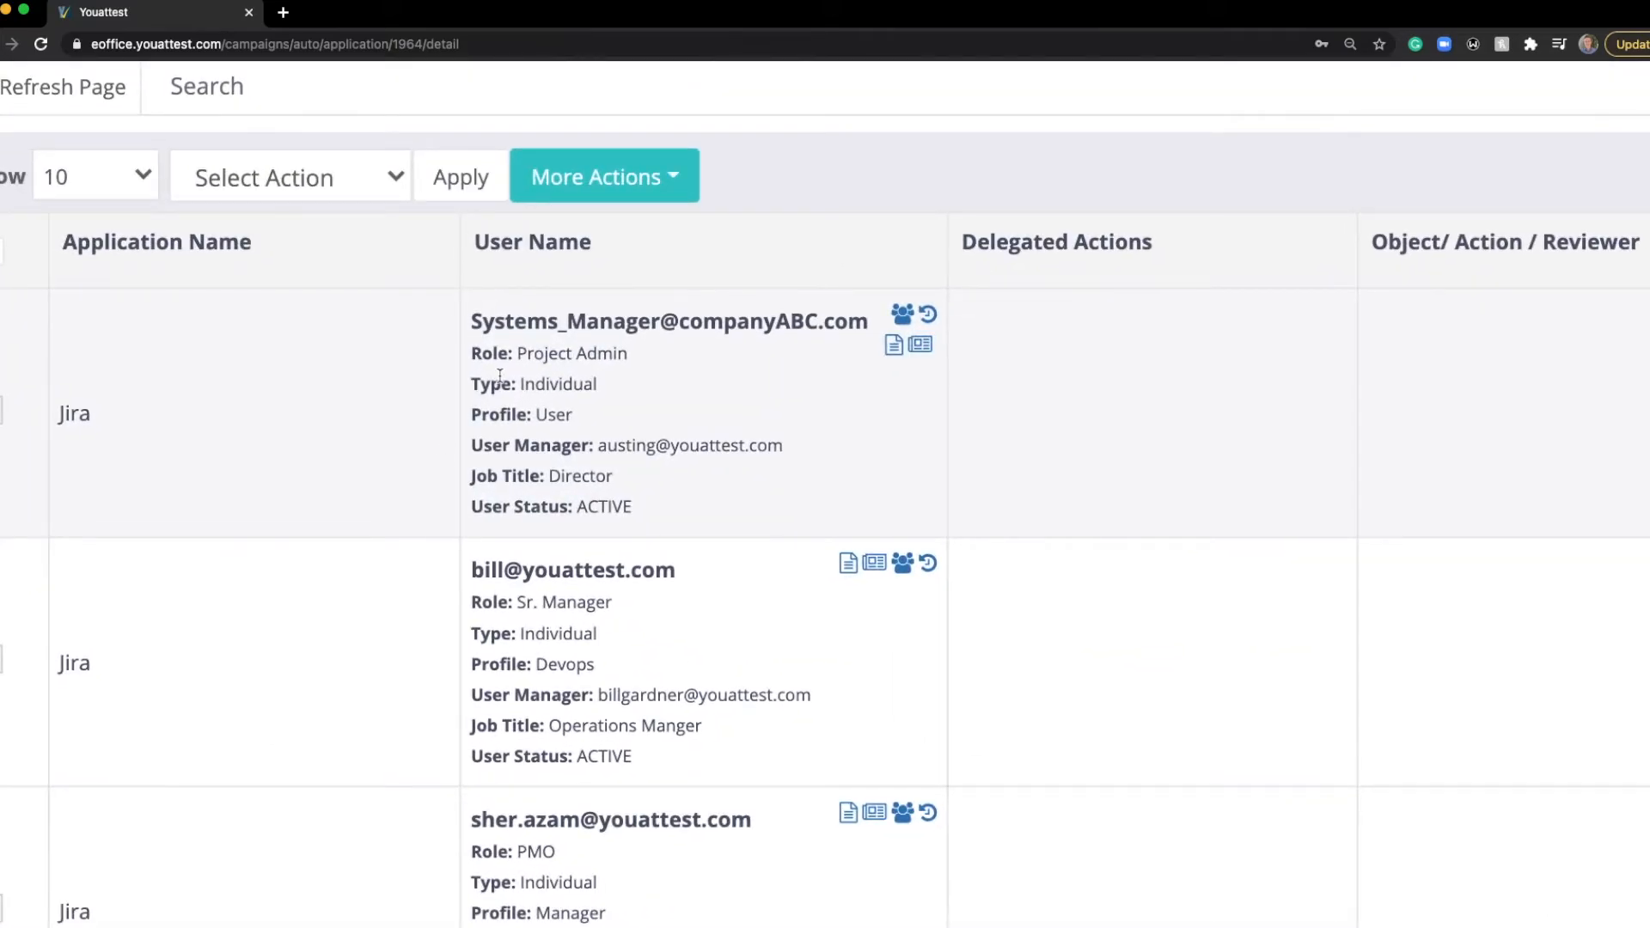
{"action": "scroll", "coordinate": [469, 447], "scroll_direction": "down", "scroll_amount": 3, "text": "ctrl"}
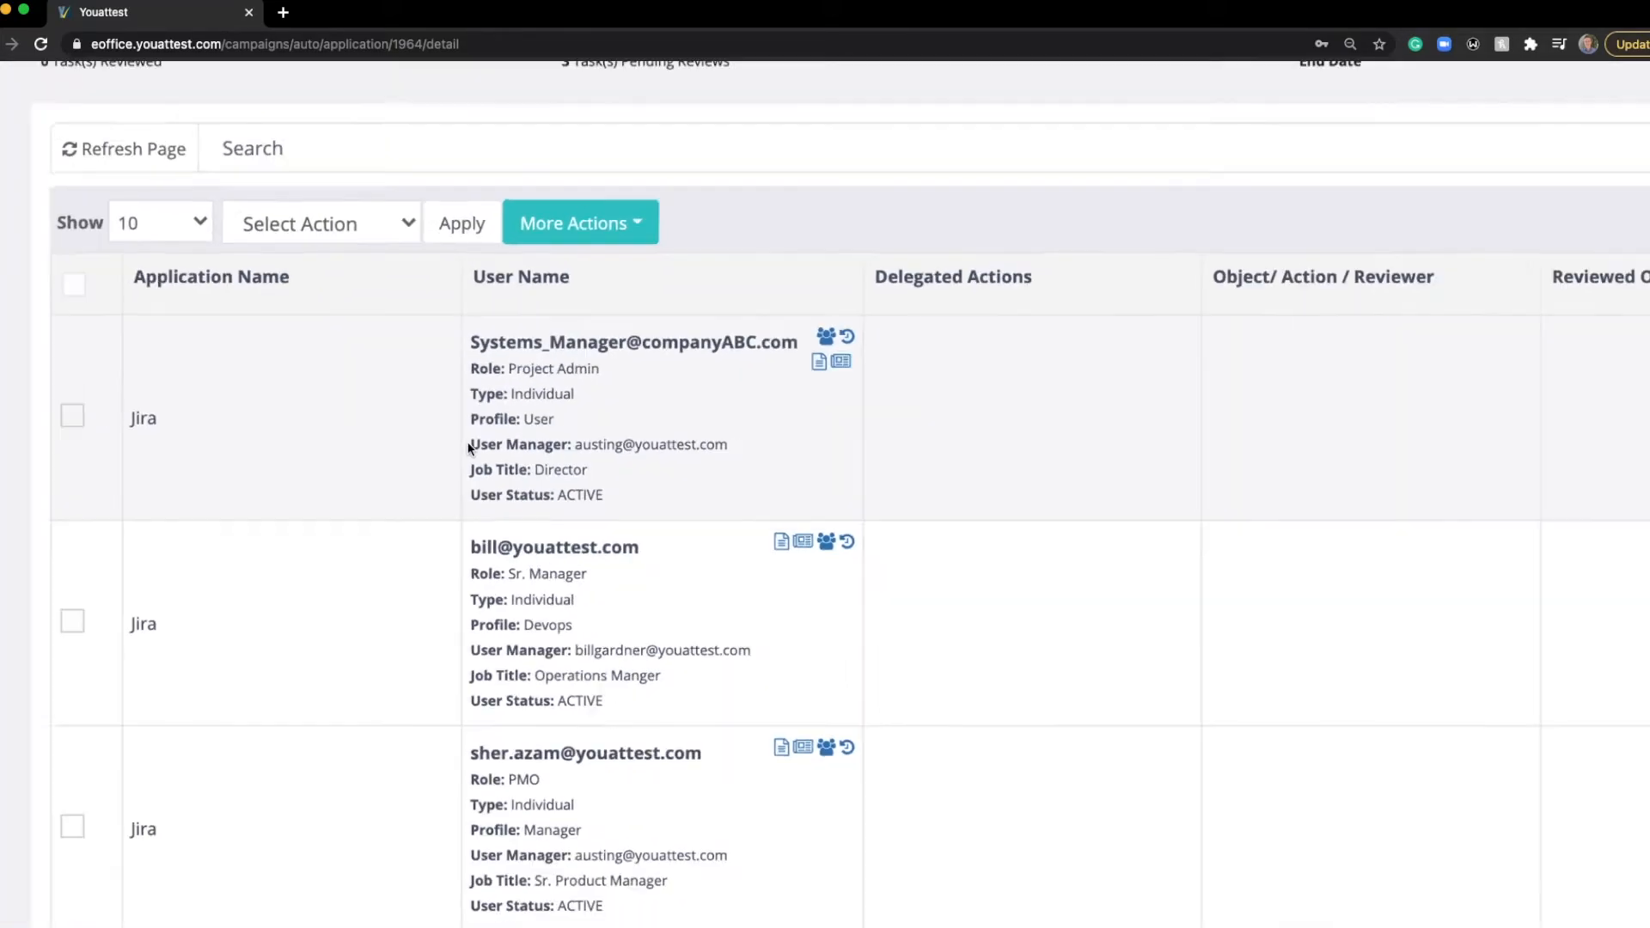
Certify Jira access for all users in My first Jira Application Audit with one bulk action
{"action": "scroll", "coordinate": [469, 447], "scroll_direction": "down", "scroll_amount": 3, "text": "ctrl"}
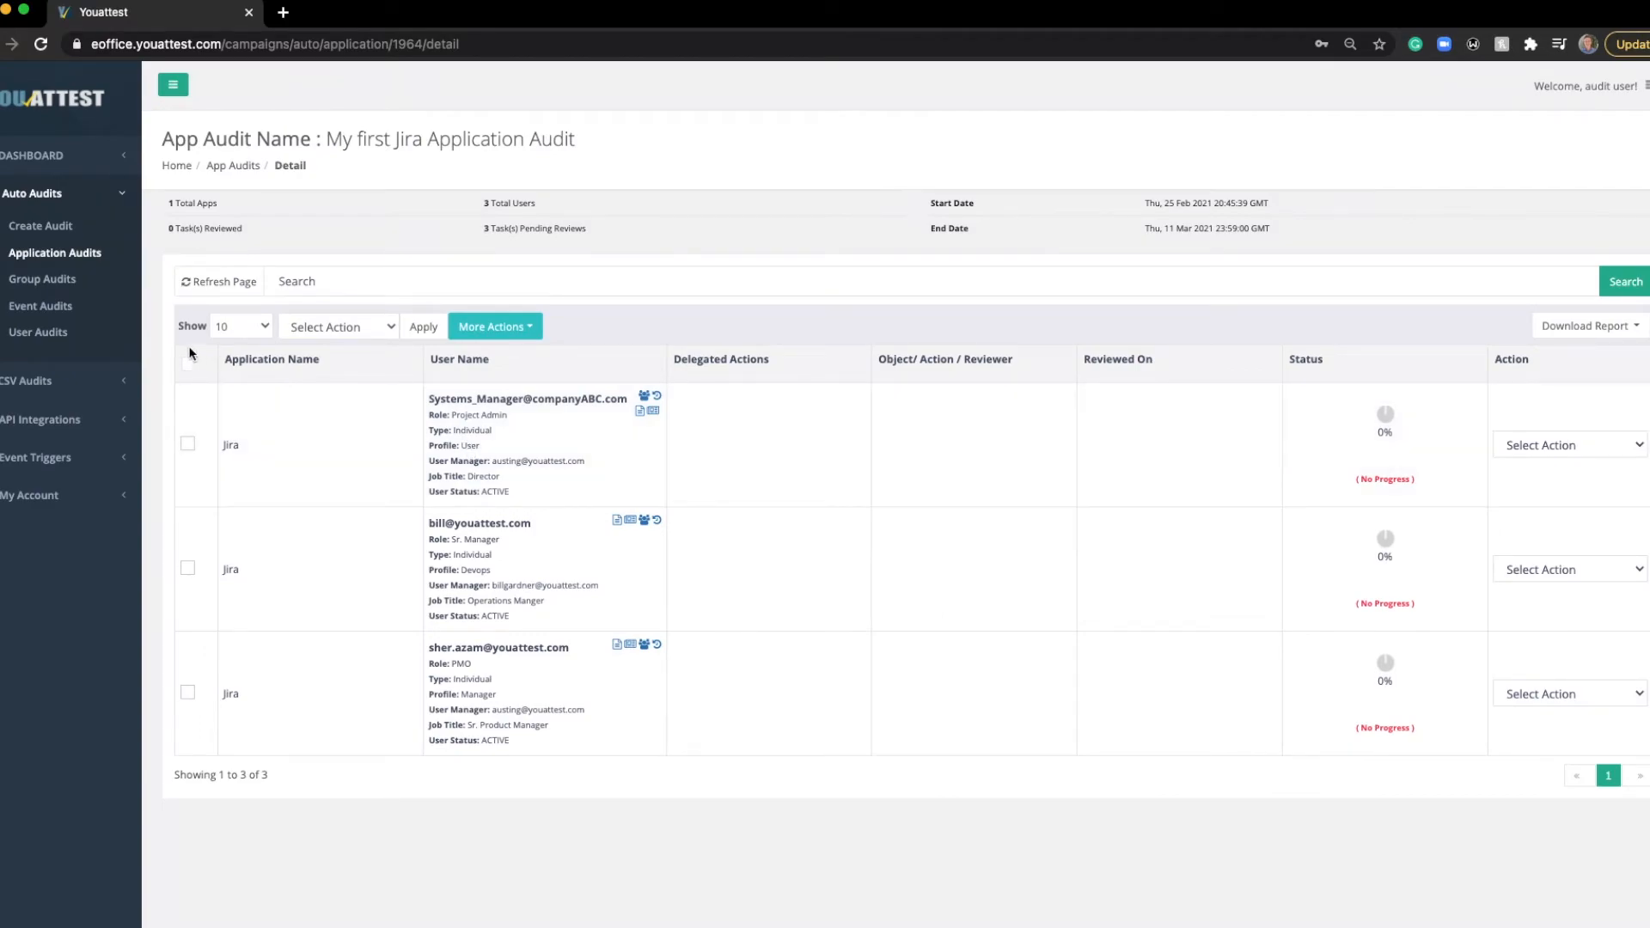
{"action": "left_click", "coordinate": [188, 364]}
{"action": "left_click", "coordinate": [340, 334]}
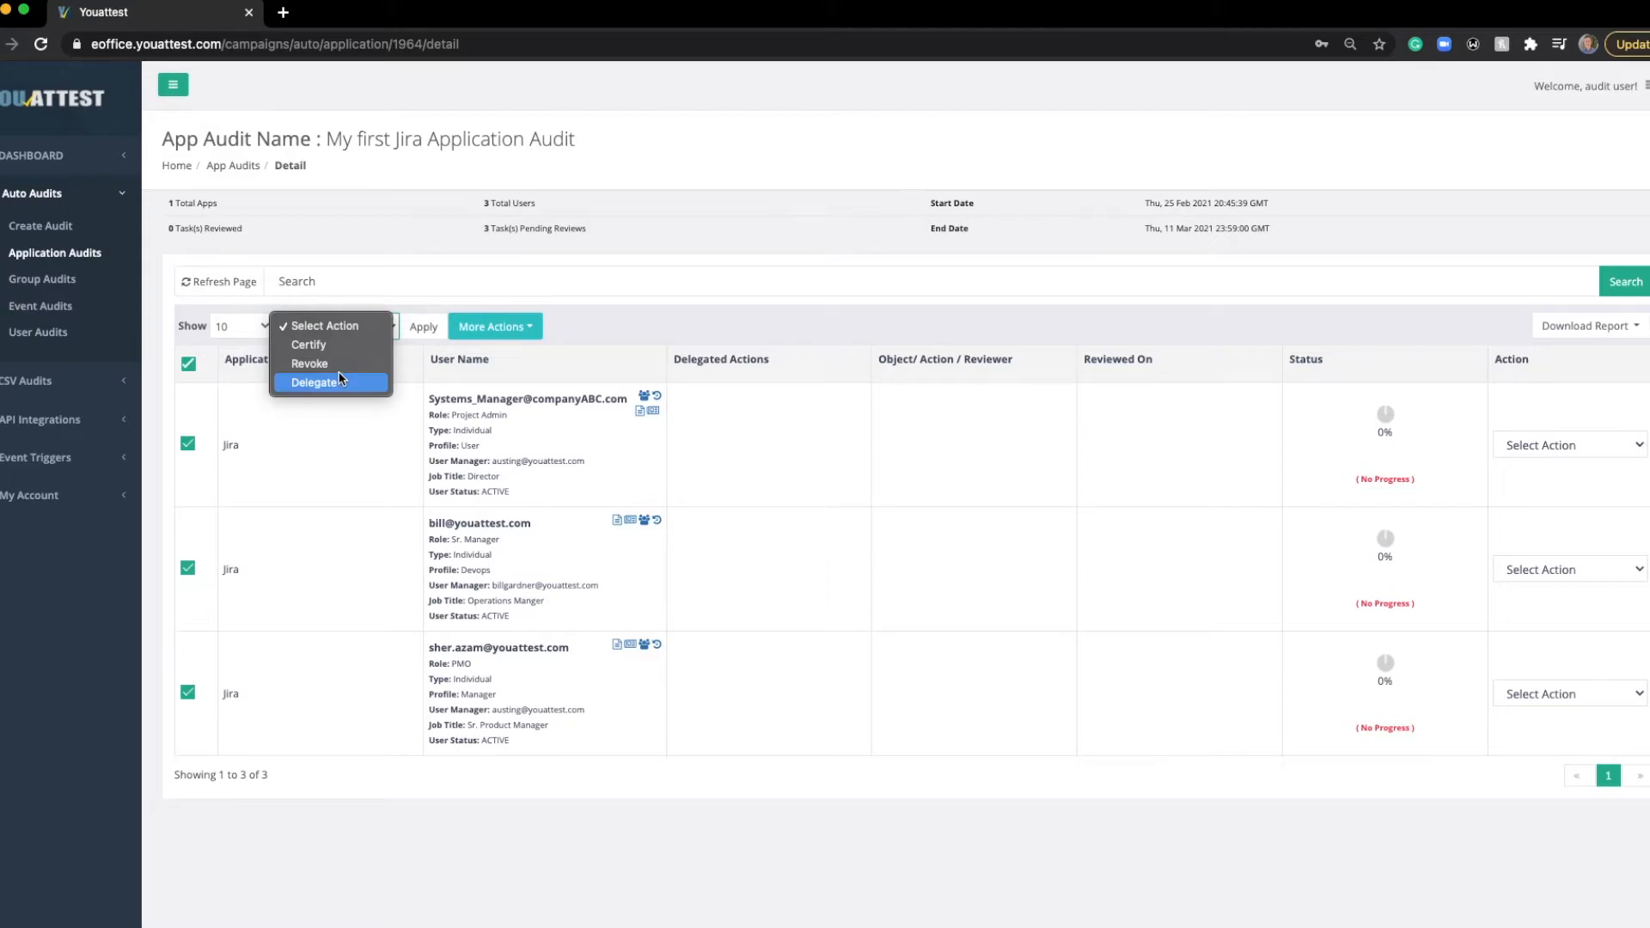
{"action": "left_click", "coordinate": [349, 346]}
{"action": "left_click", "coordinate": [420, 330]}
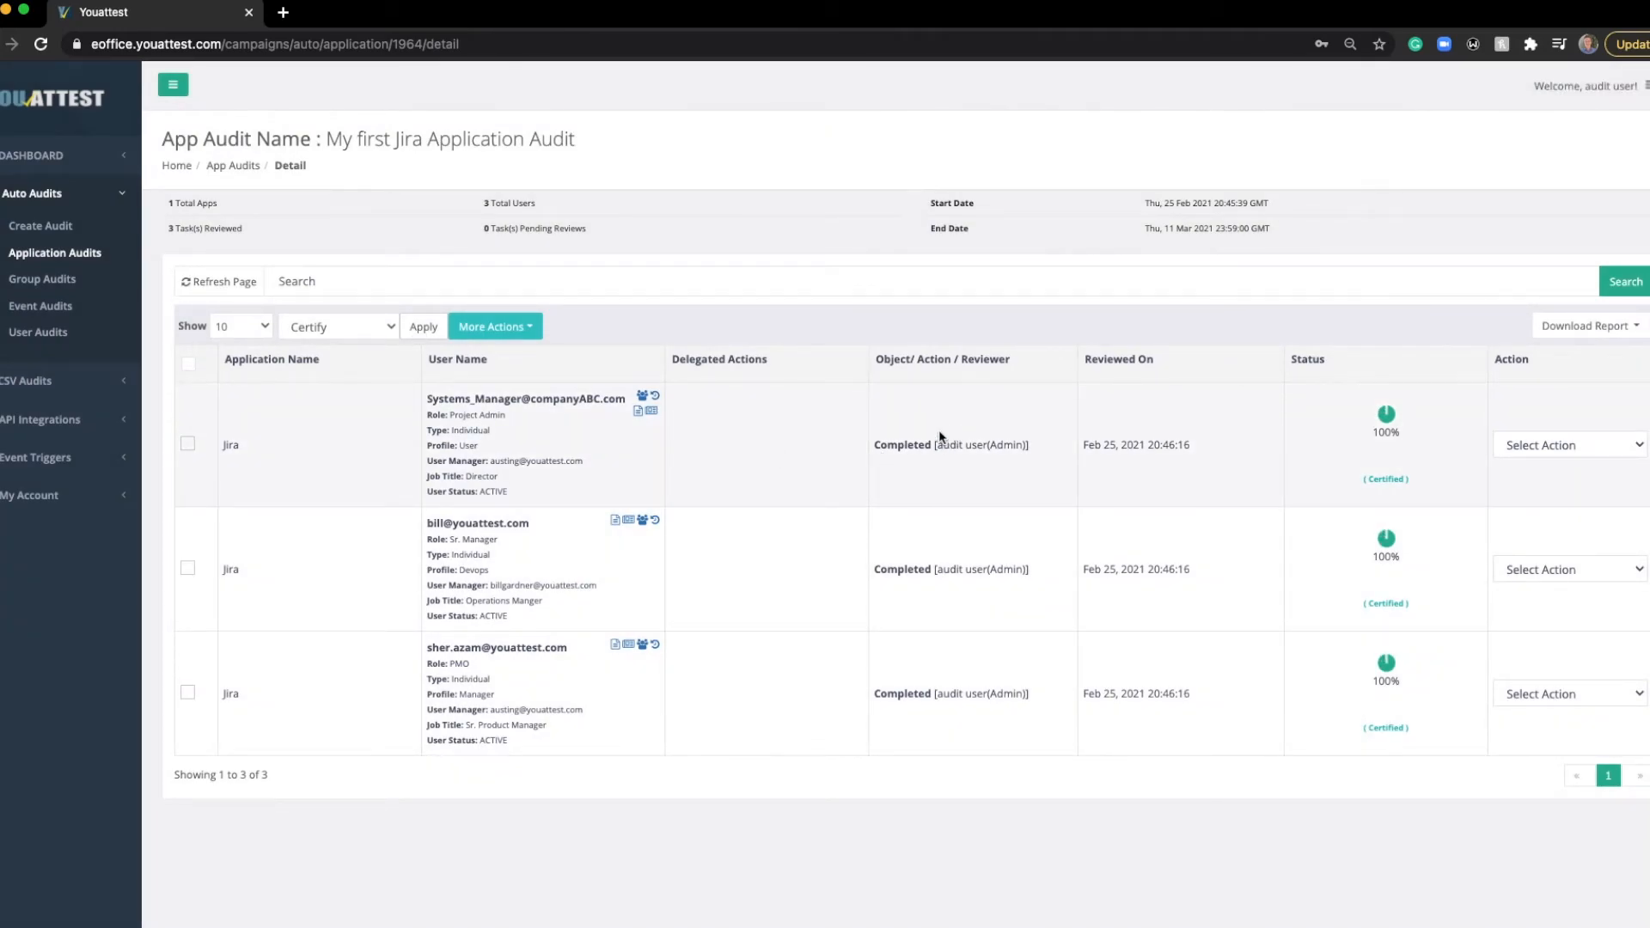
Revoke Jira access for only the user with the Project Admin role
{"action": "left_click", "coordinate": [189, 447]}
{"action": "left_click", "coordinate": [331, 330]}
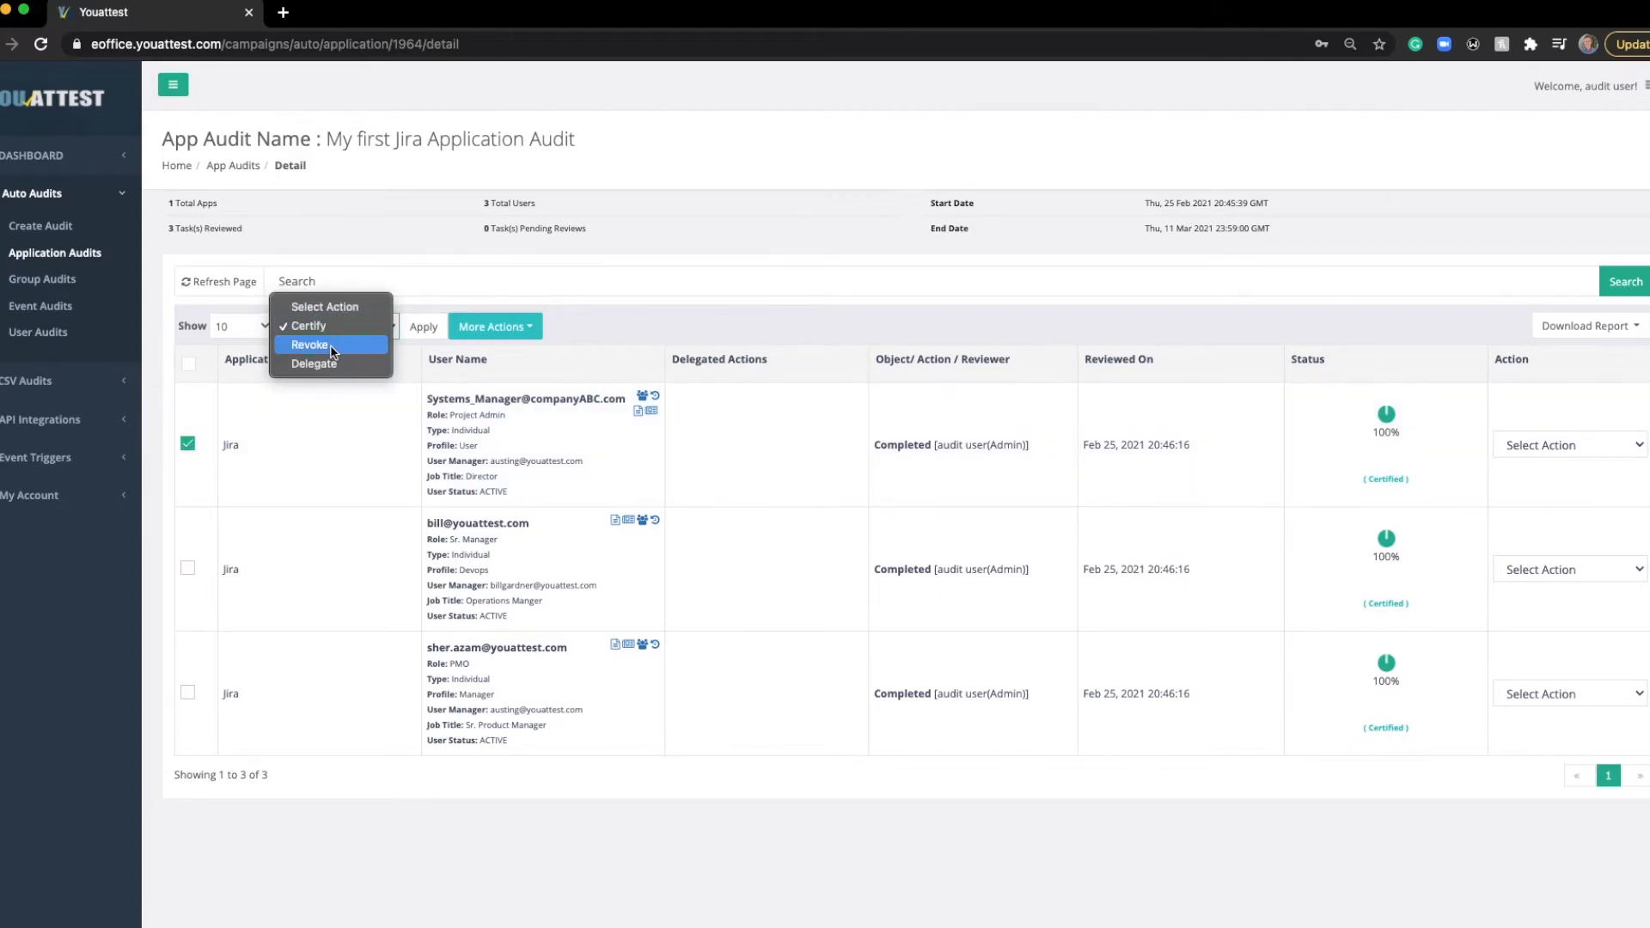
{"action": "left_click", "coordinate": [330, 347]}
{"action": "left_click", "coordinate": [423, 327]}
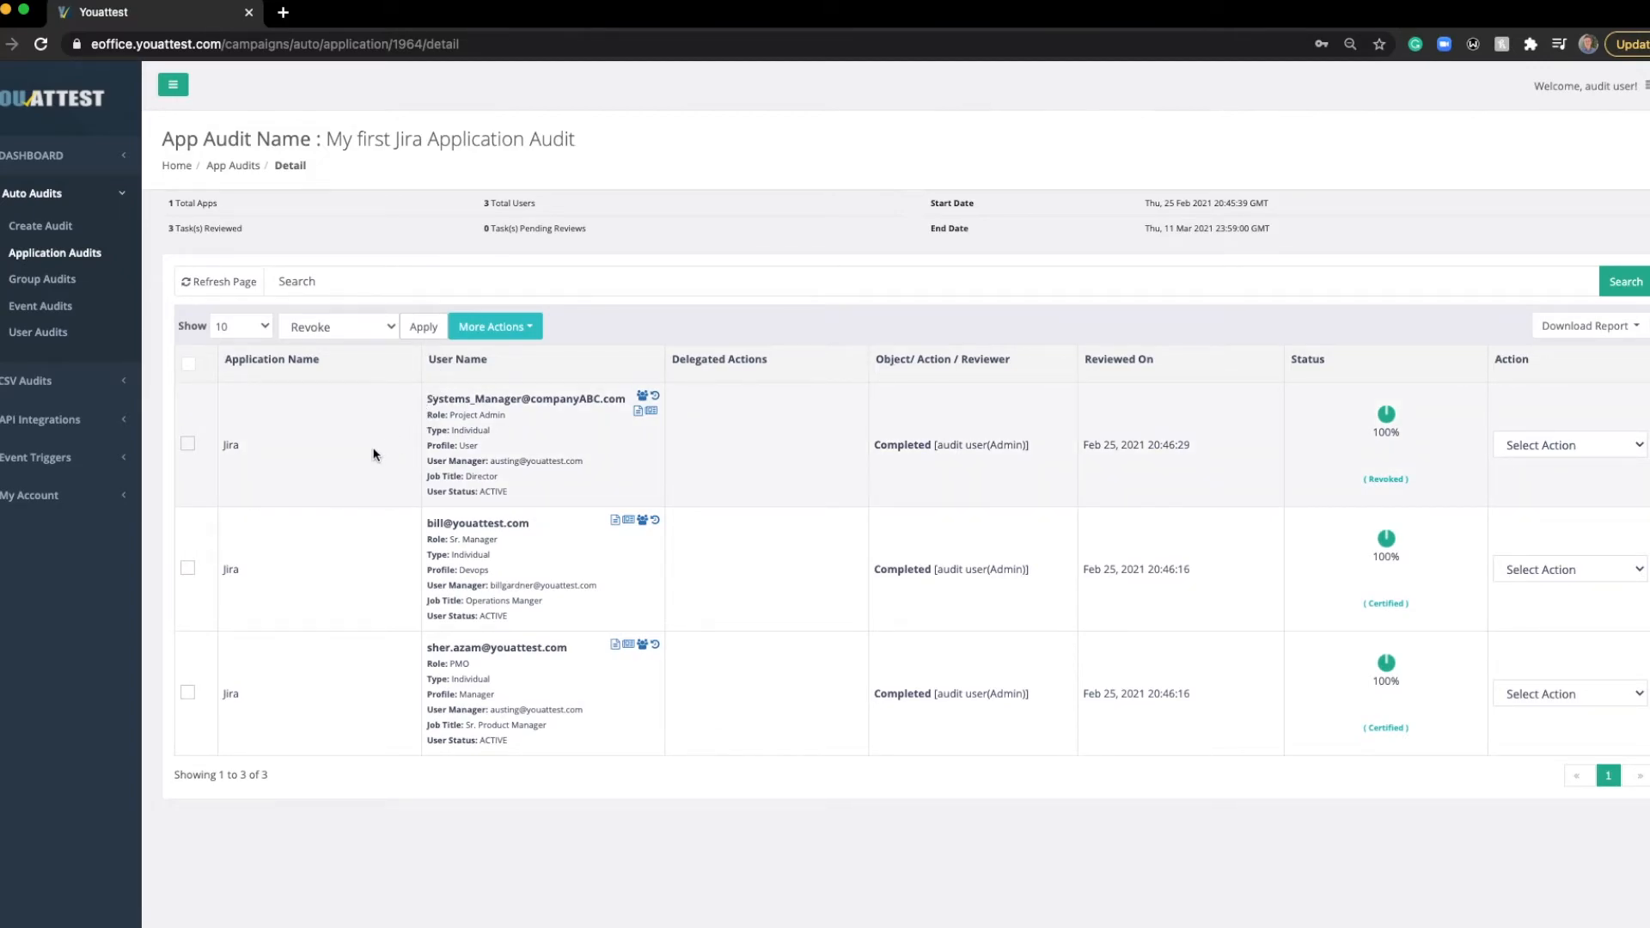
Reopen My first Jira Application Audit from the application audits list and certify the Project Admin user's Jira access
{"action": "left_click", "coordinate": [91, 252]}
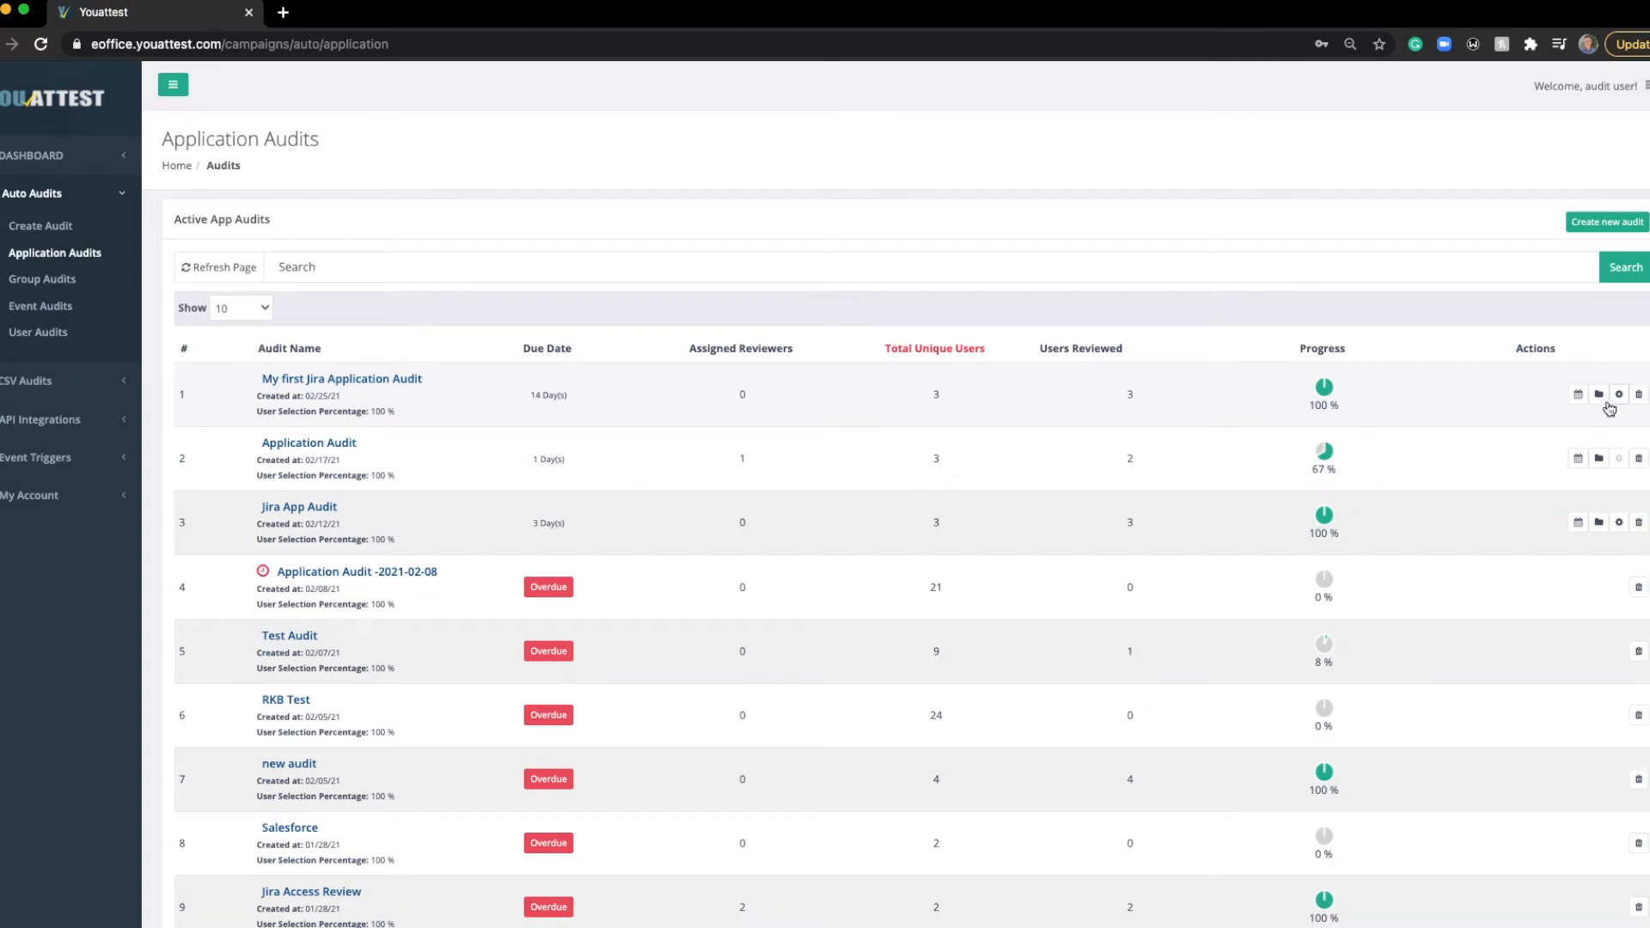
{"action": "left_click", "coordinate": [374, 379]}
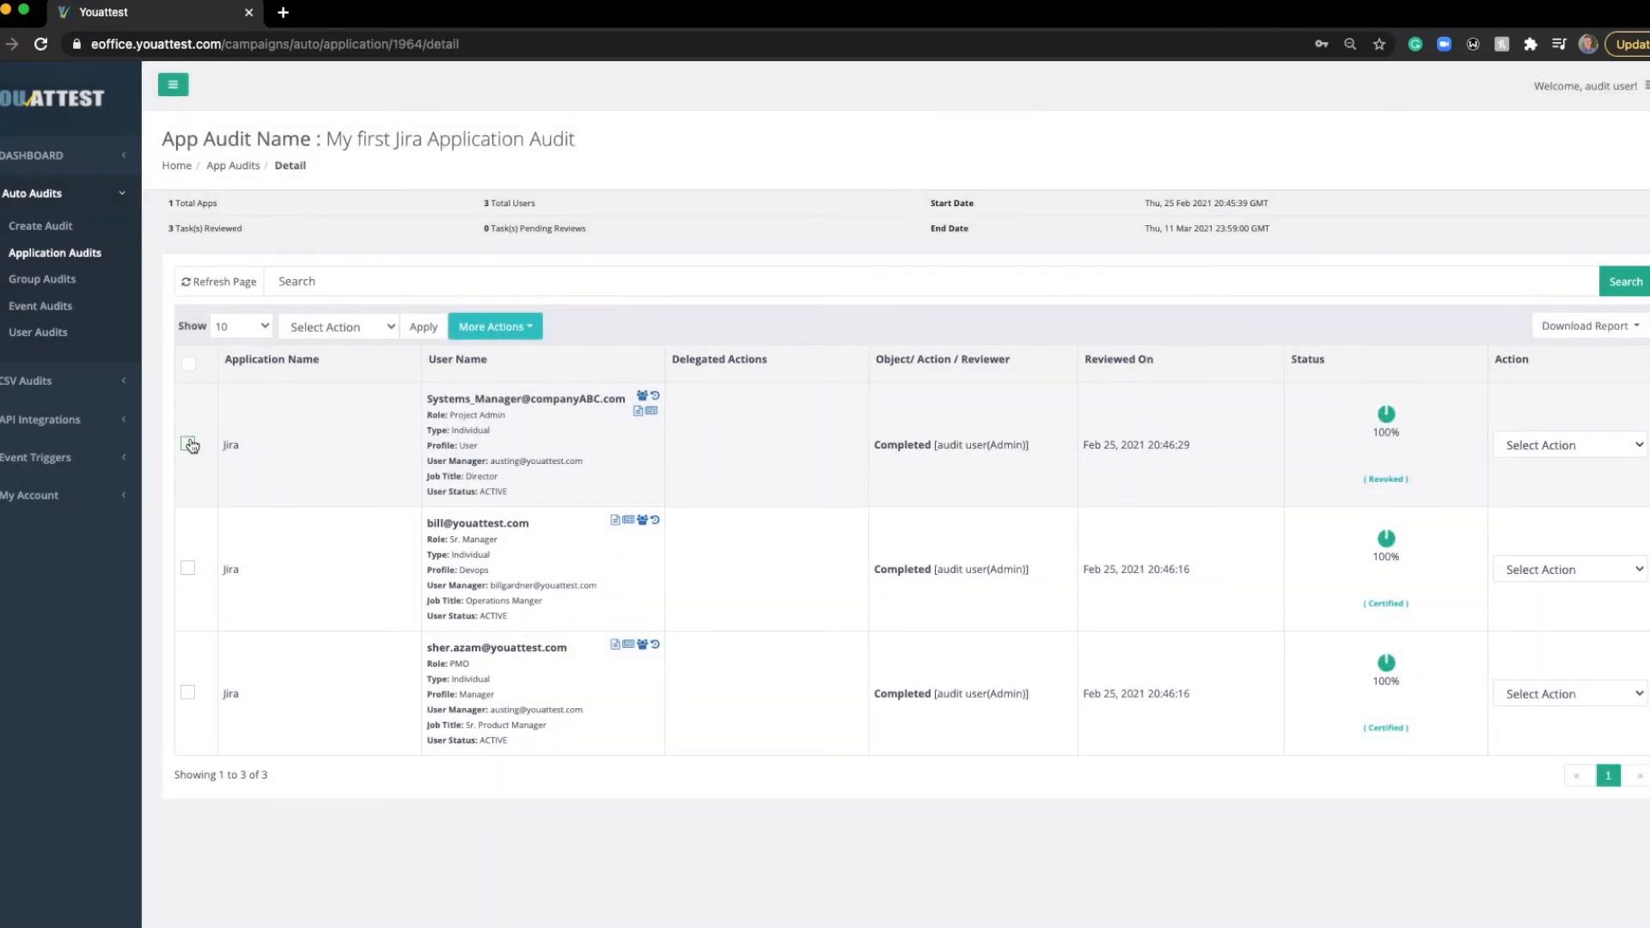
{"action": "left_click", "coordinate": [188, 444]}
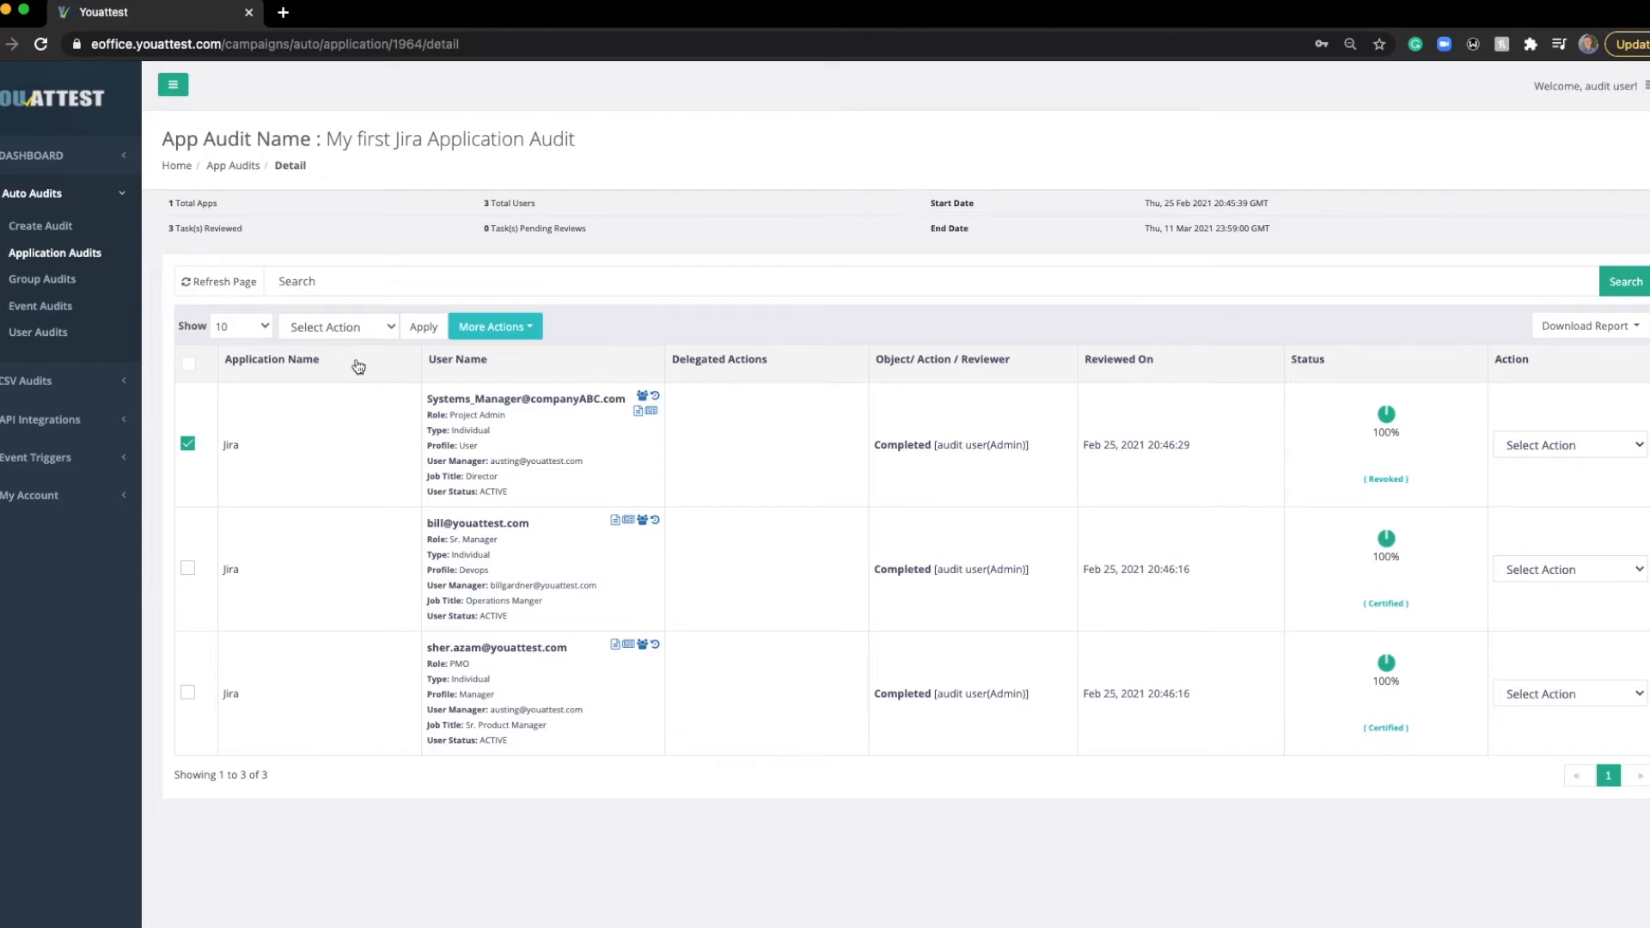
{"action": "left_click", "coordinate": [361, 330]}
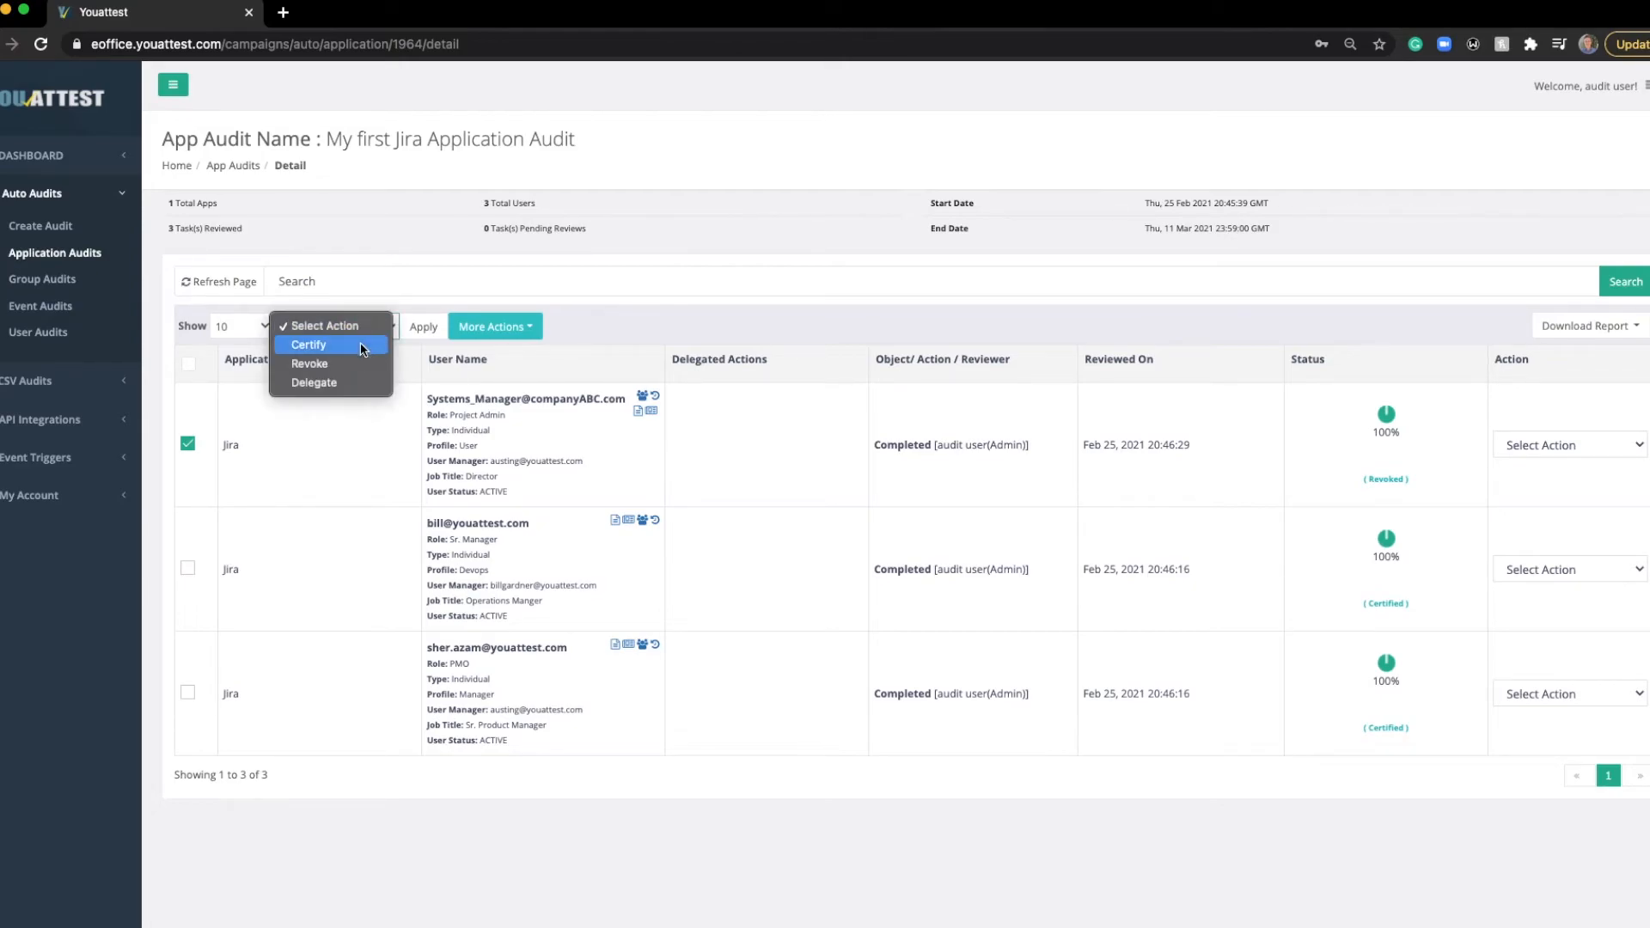
{"action": "left_click", "coordinate": [402, 341]}
{"action": "left_click", "coordinate": [416, 330]}
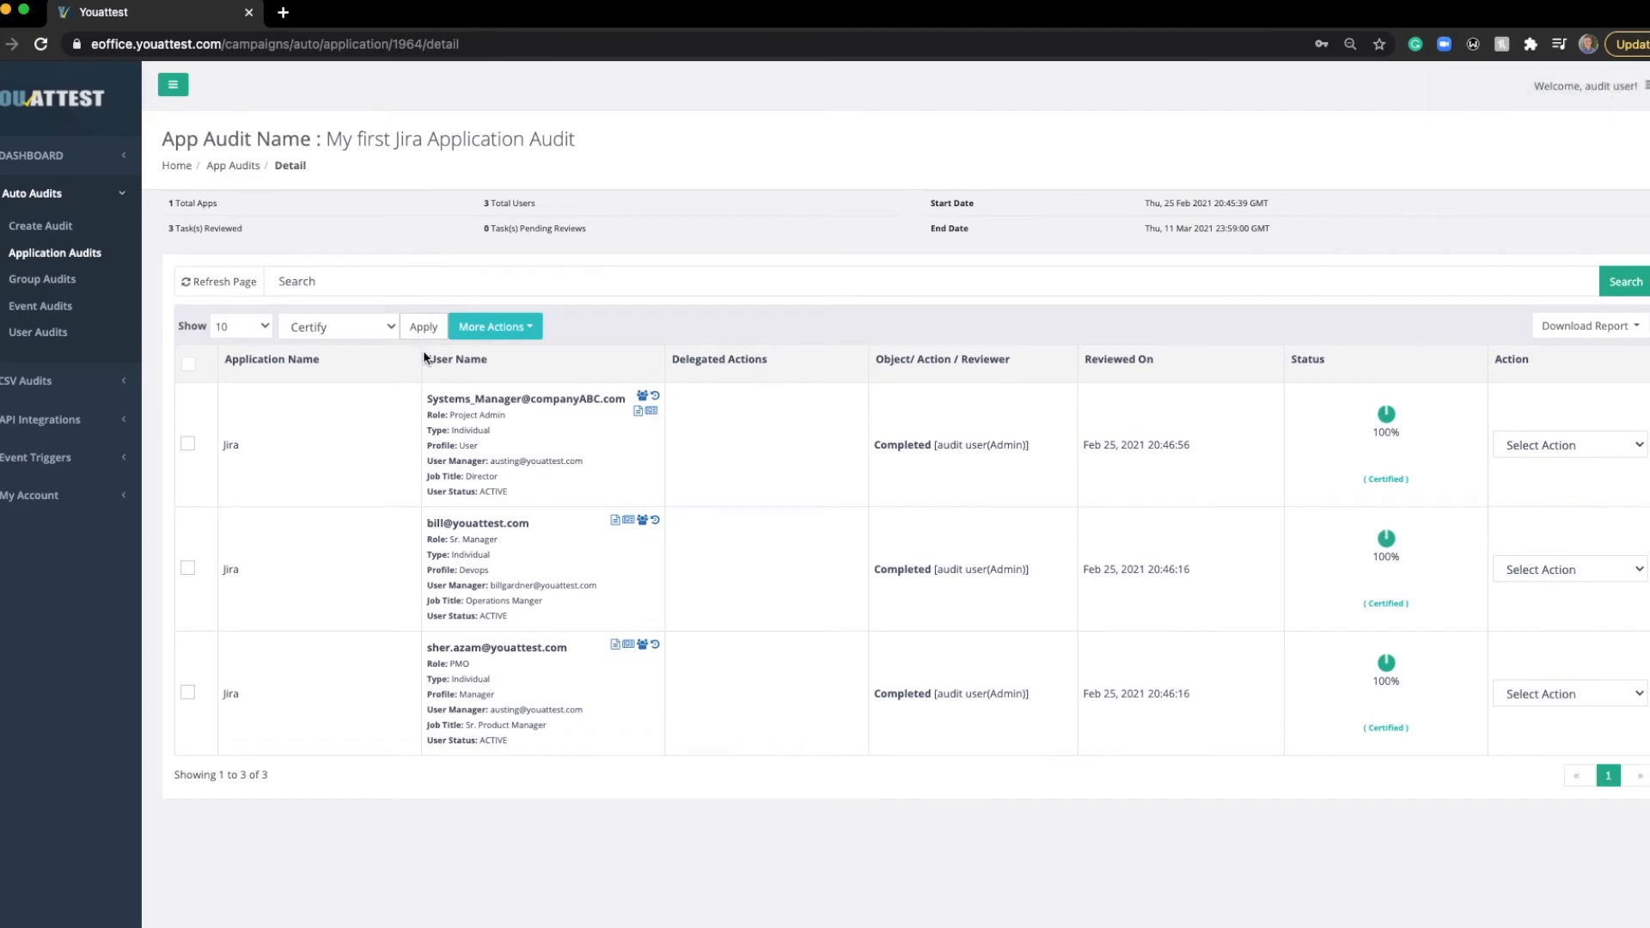
{"action": "scroll", "coordinate": [385, 430], "scroll_direction": "down", "scroll_amount": 1}
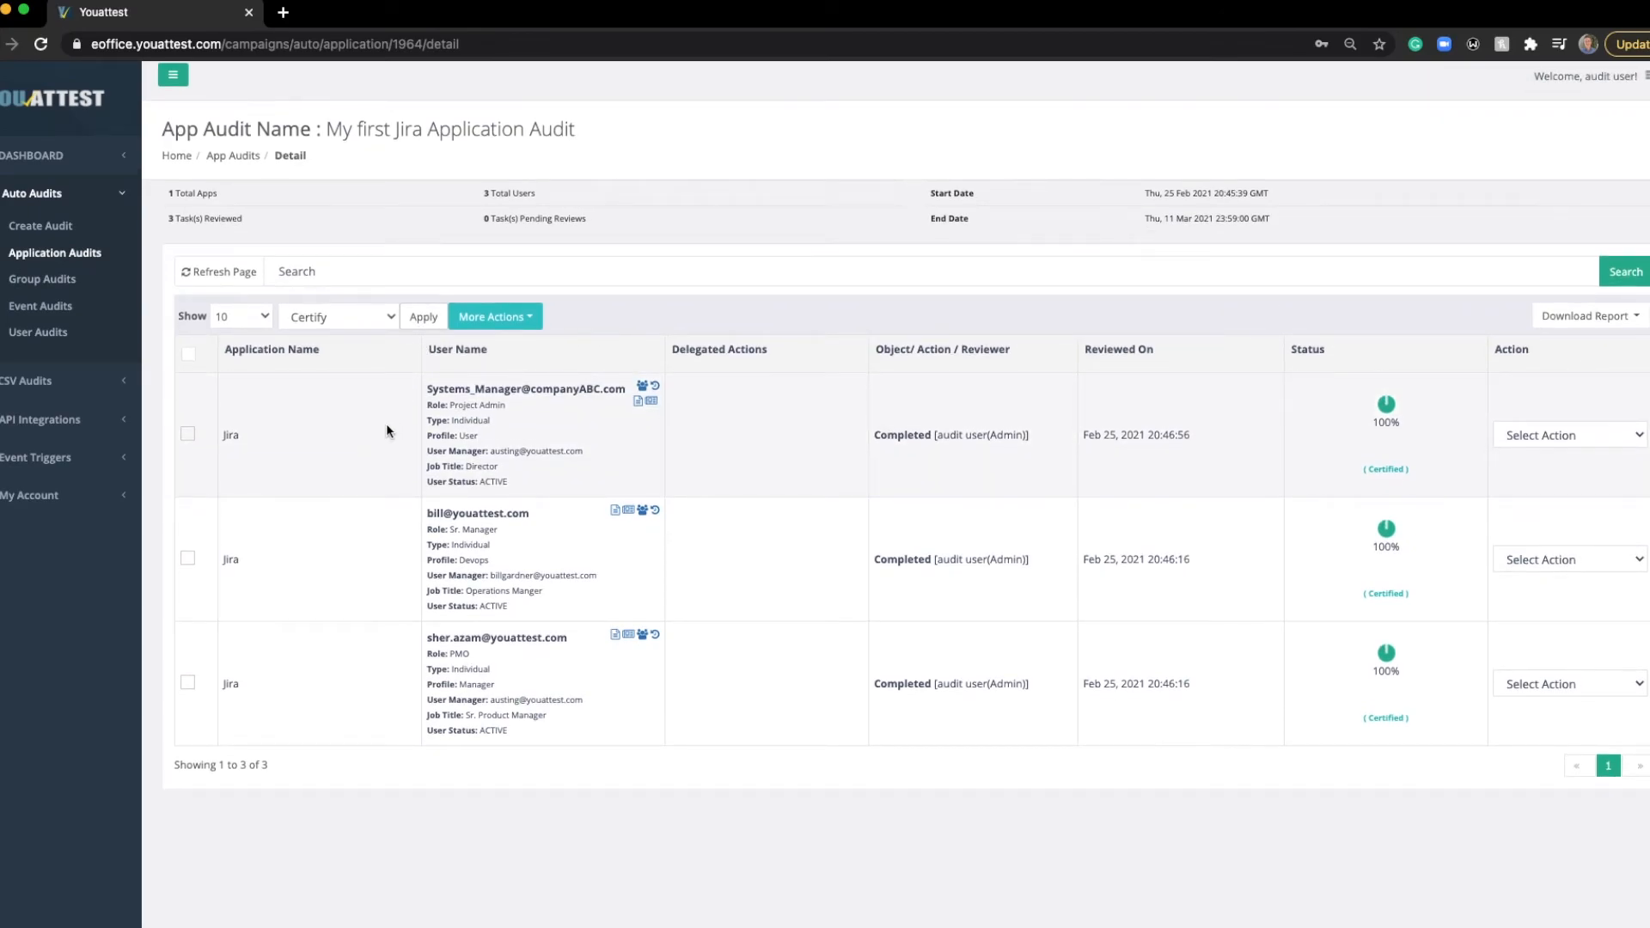
Execute the My first Jira Application Audit campaign on the Okta instance from the application audits list
{"action": "left_click", "coordinate": [55, 255]}
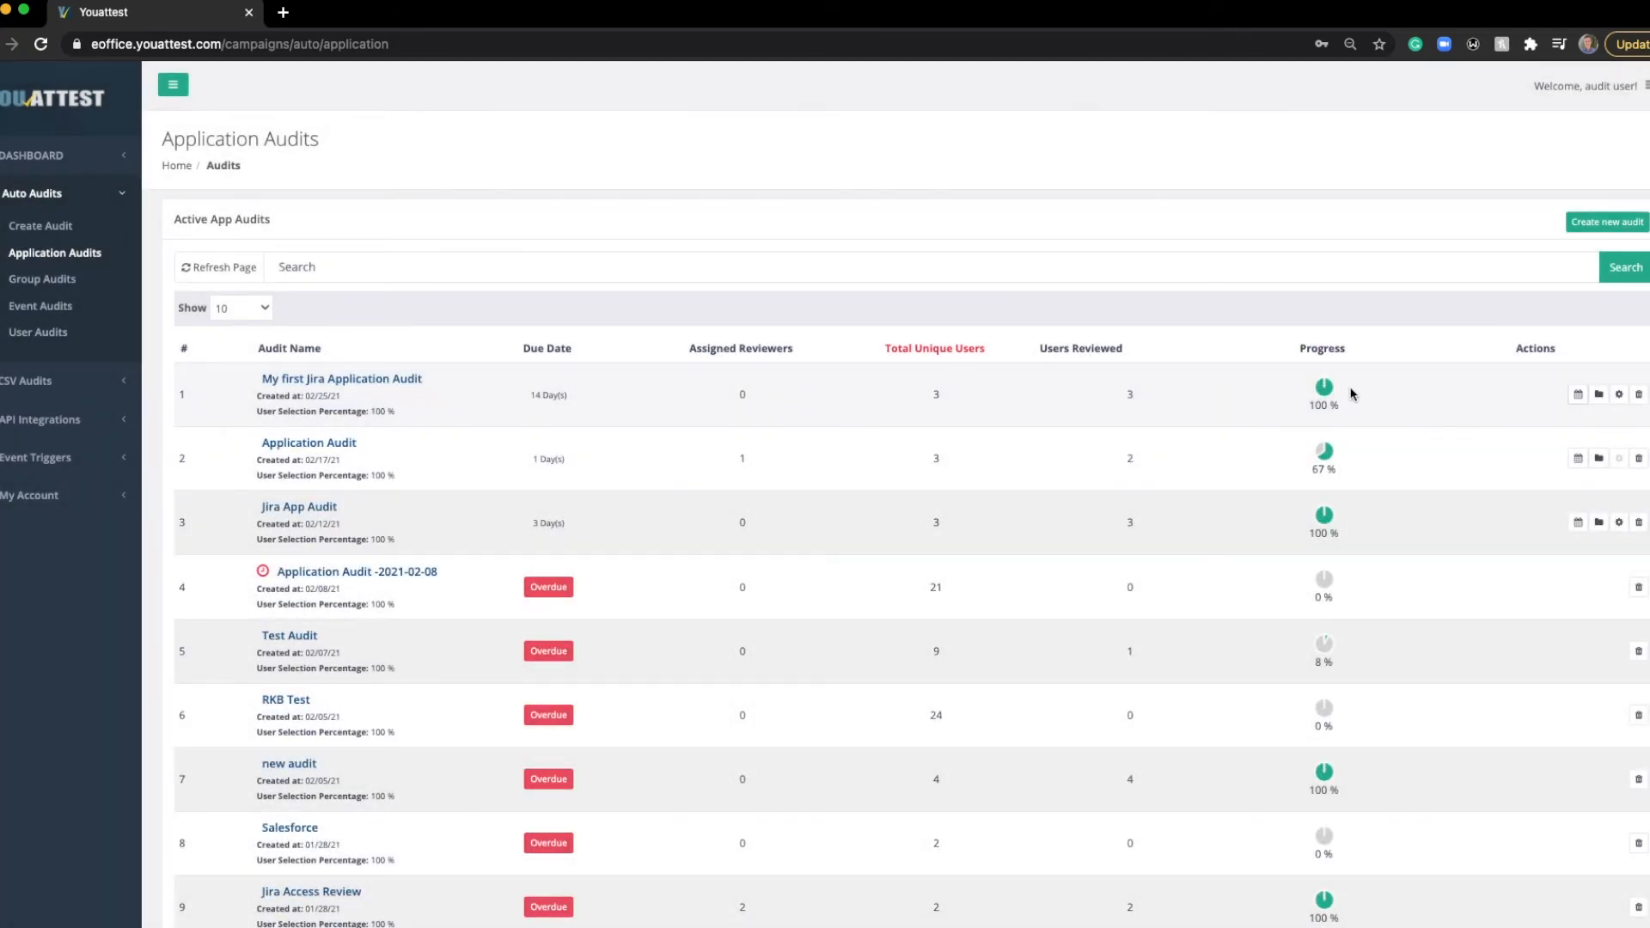
{"action": "left_click", "coordinate": [1619, 395]}
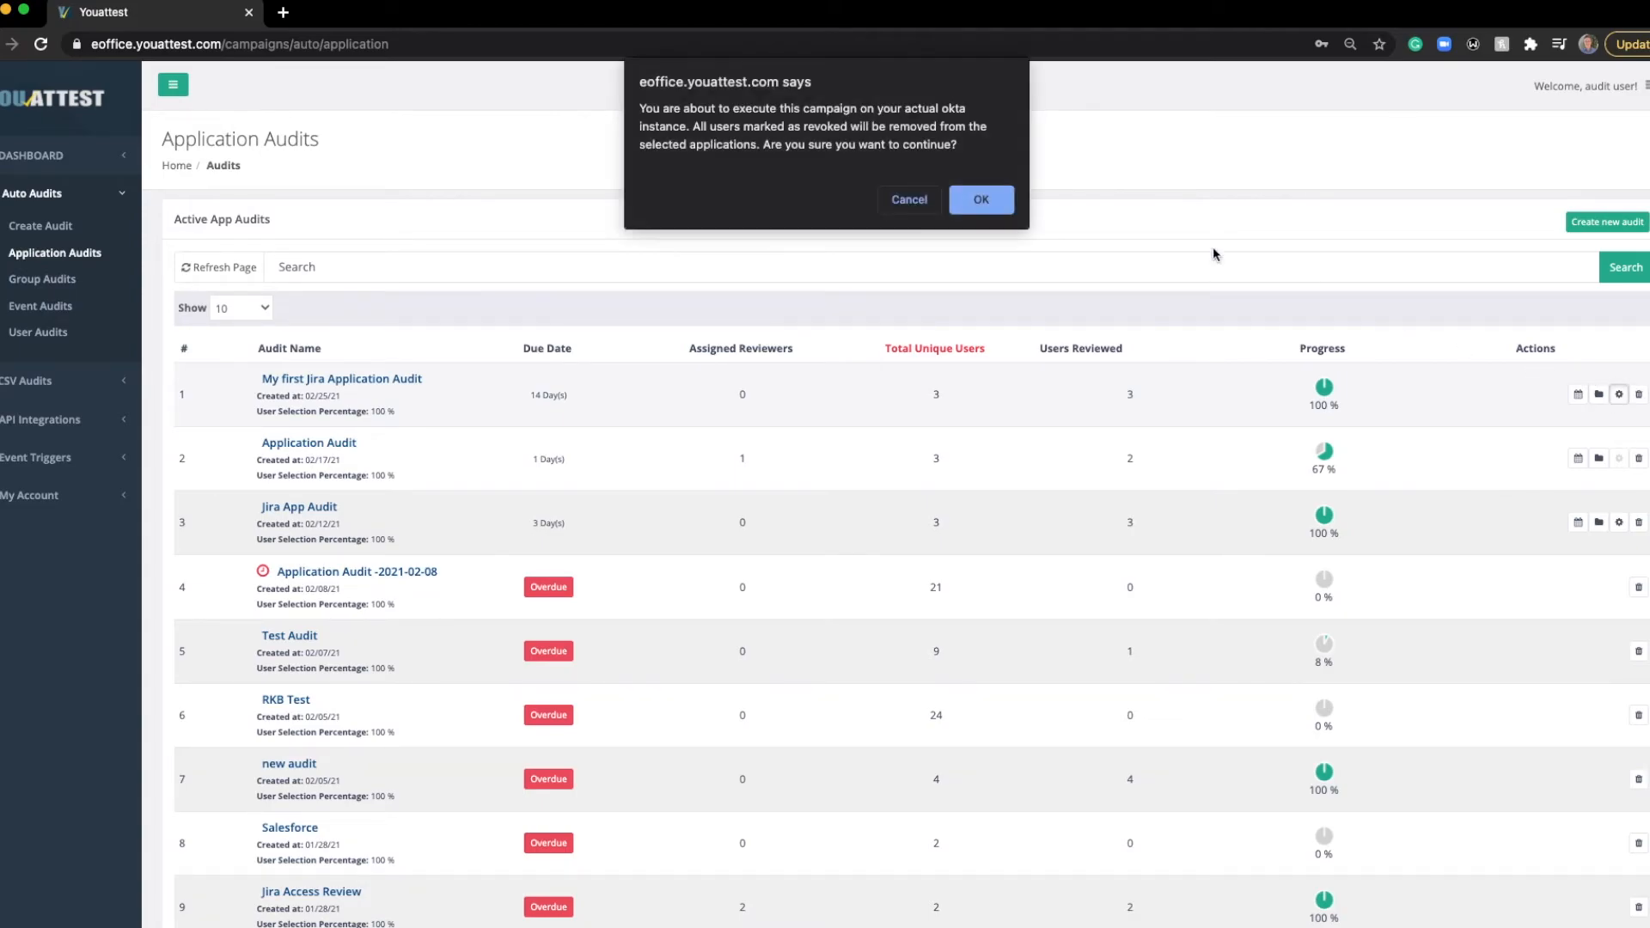
{"action": "left_click", "coordinate": [980, 199]}
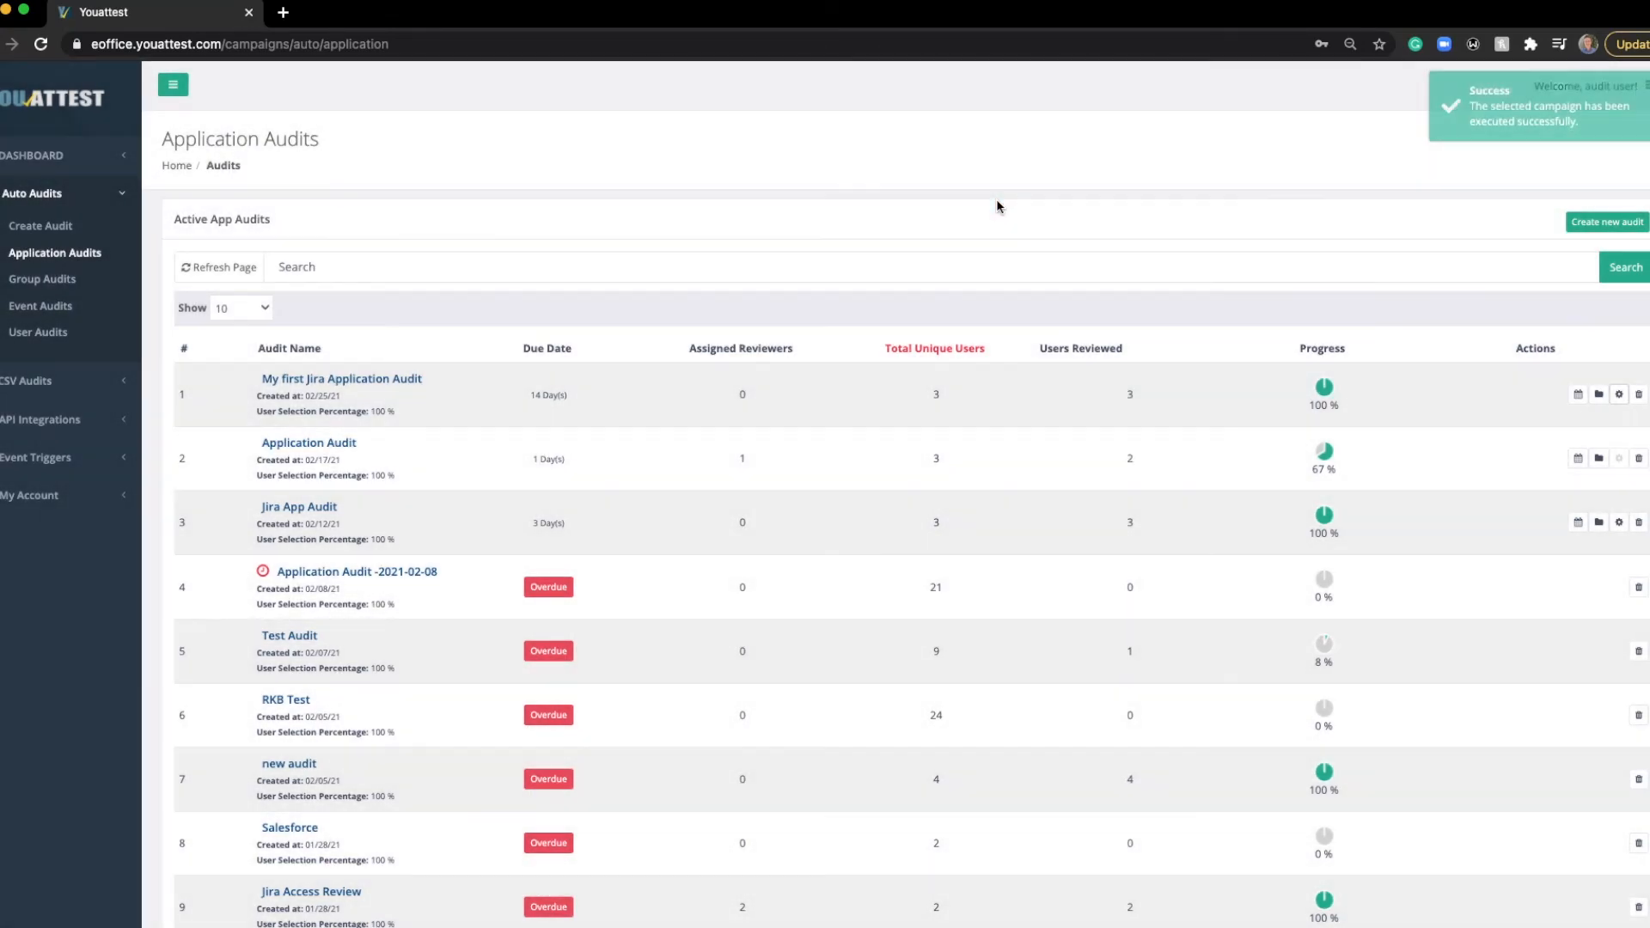
Open My first Jira Application Audit and examine the individual reviewer and reviewer group options for delegating the Project Admin user
{"action": "left_click", "coordinate": [404, 379]}
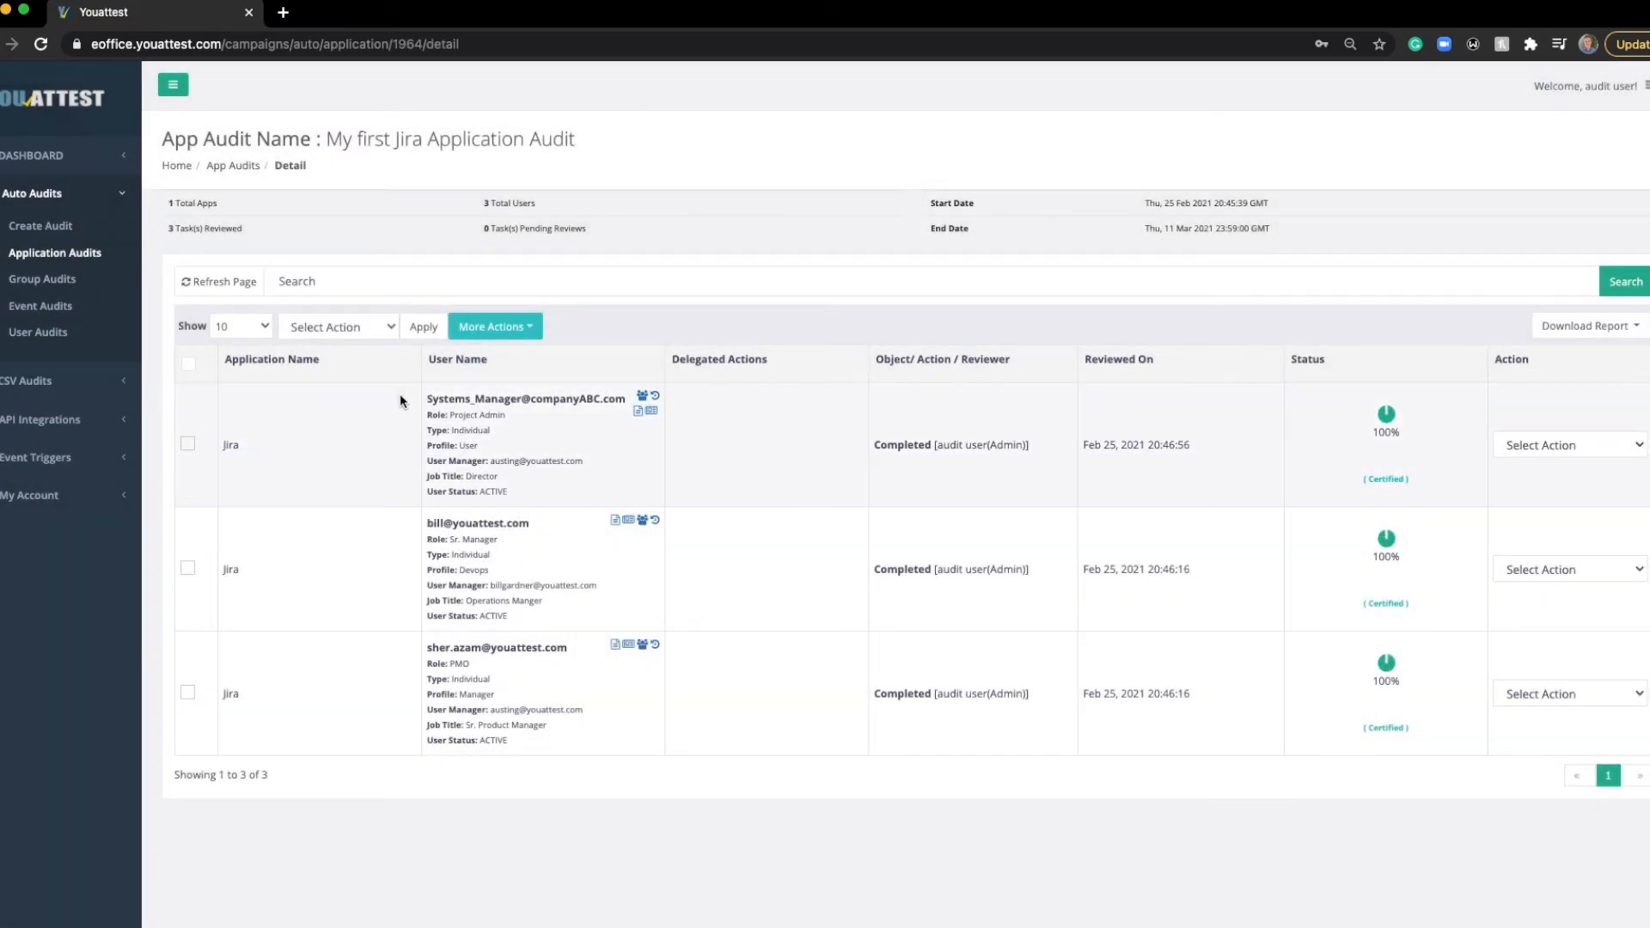
{"action": "scroll", "coordinate": [400, 393], "scroll_direction": "down", "scroll_amount": 1}
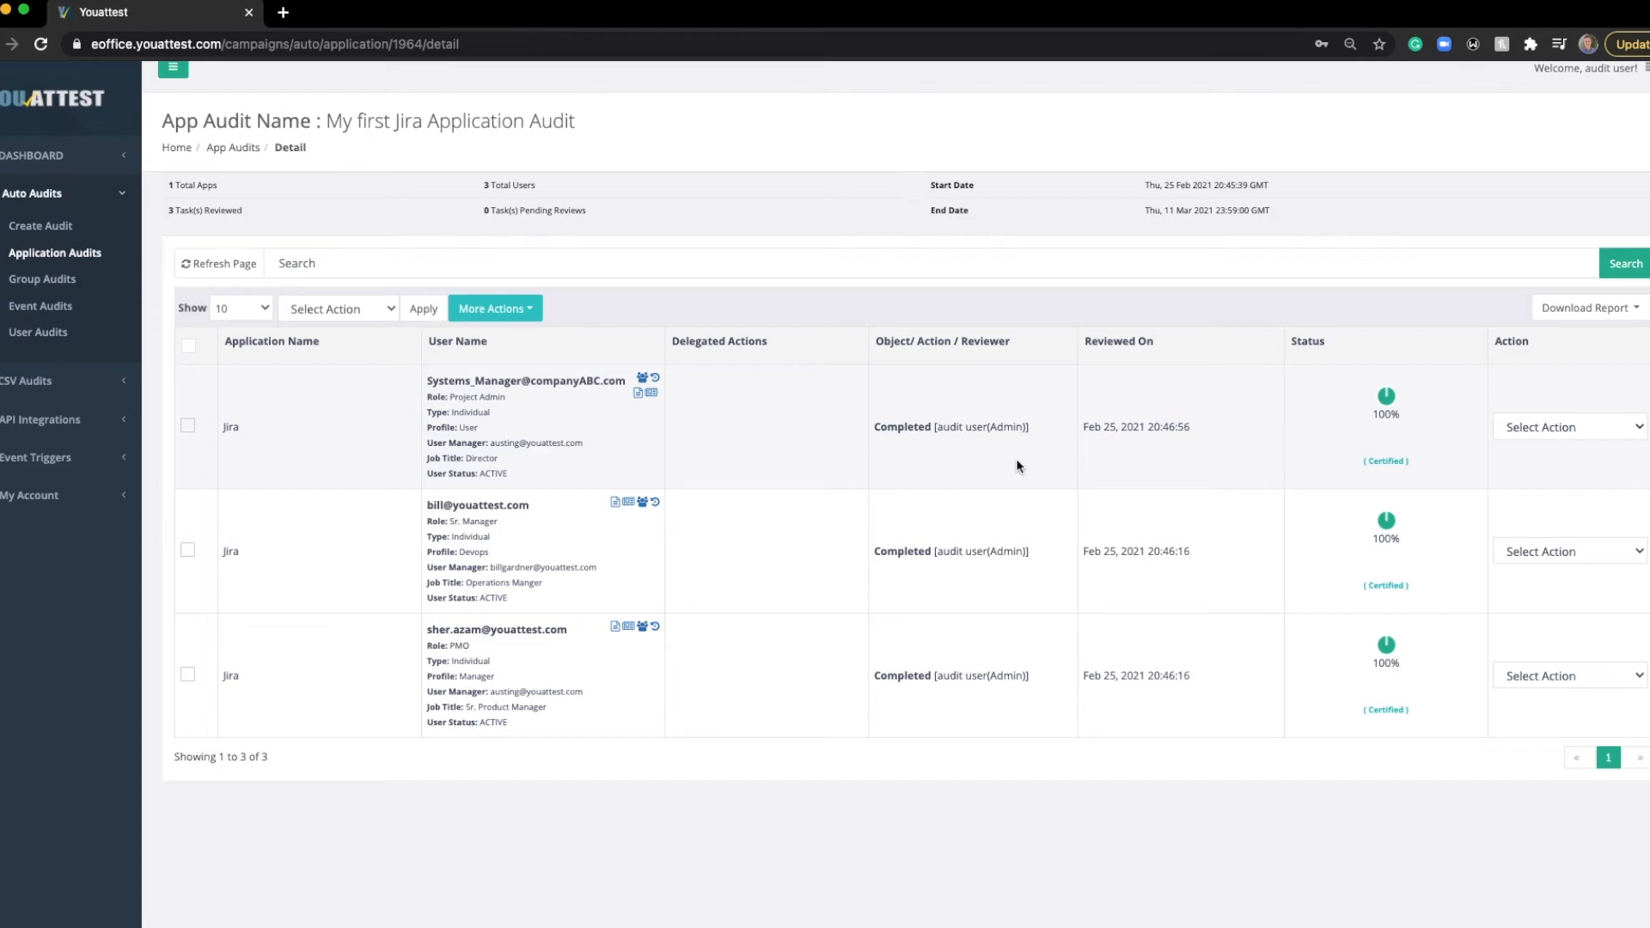
{"action": "left_click", "coordinate": [1513, 435]}
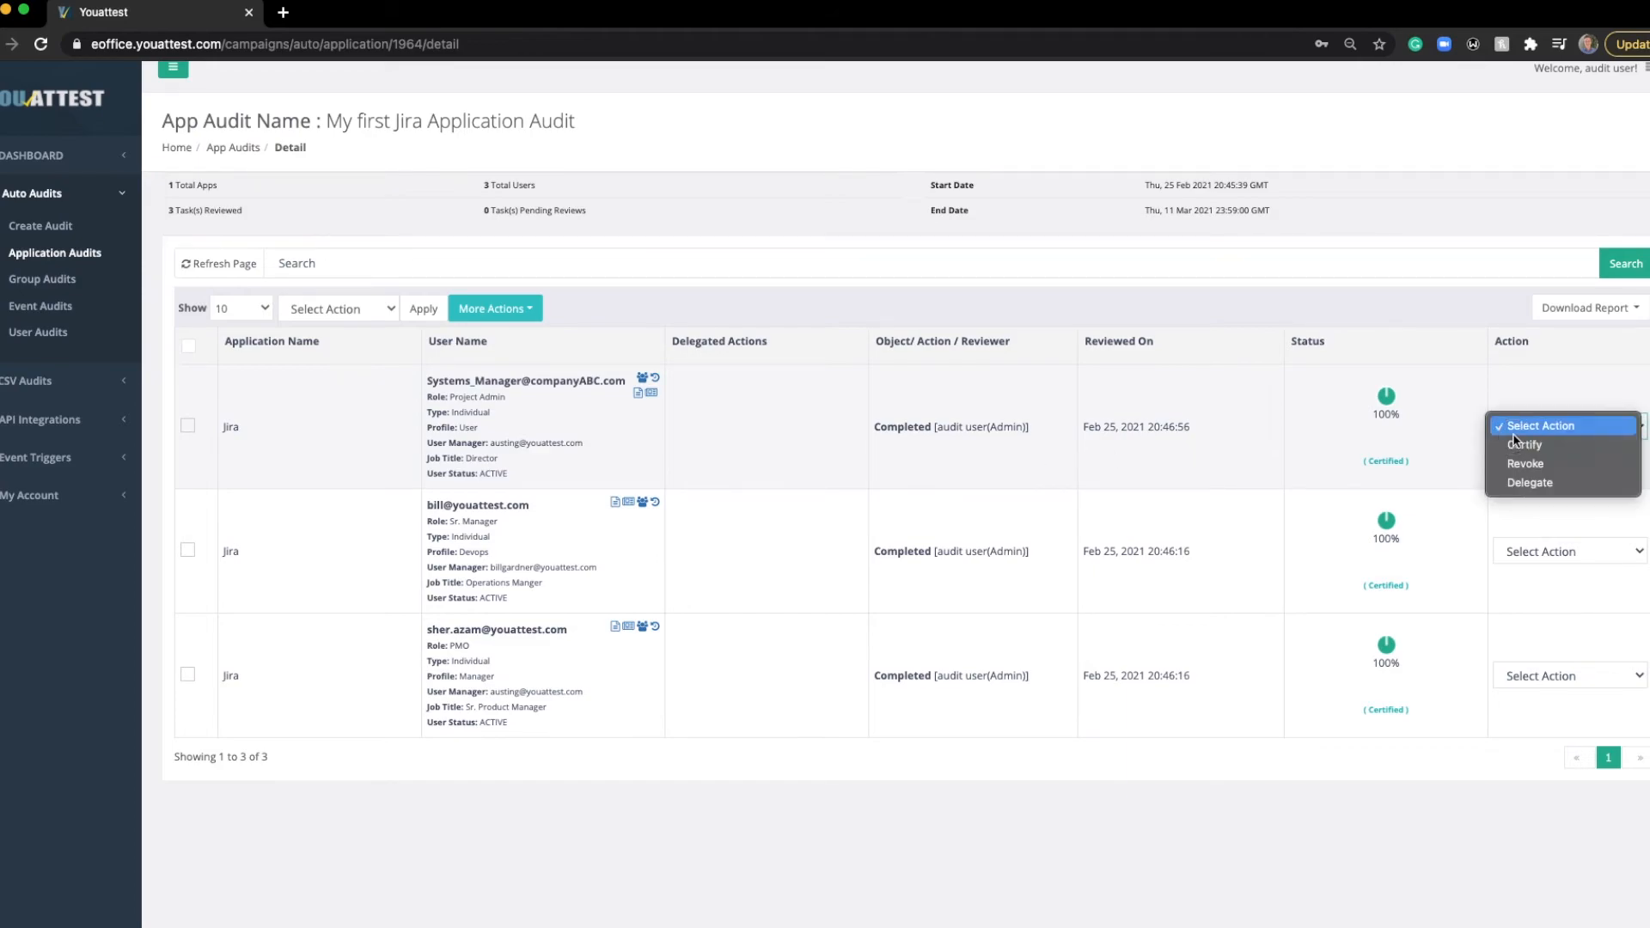
{"action": "left_click", "coordinate": [1524, 484]}
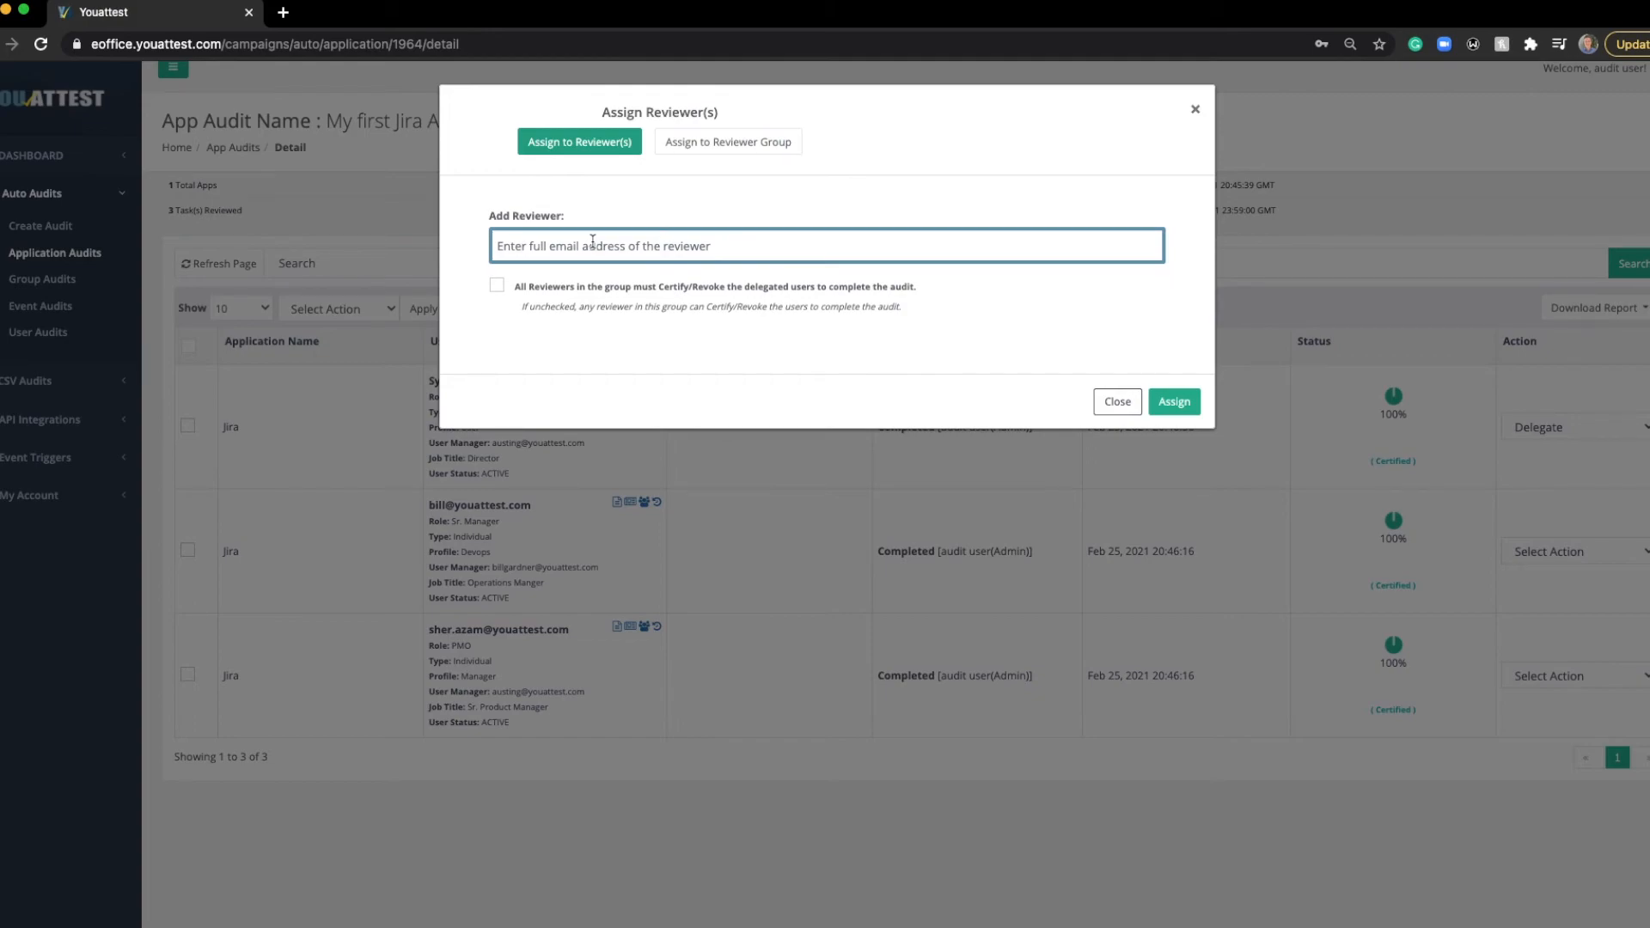
{"action": "left_click", "coordinate": [703, 152]}
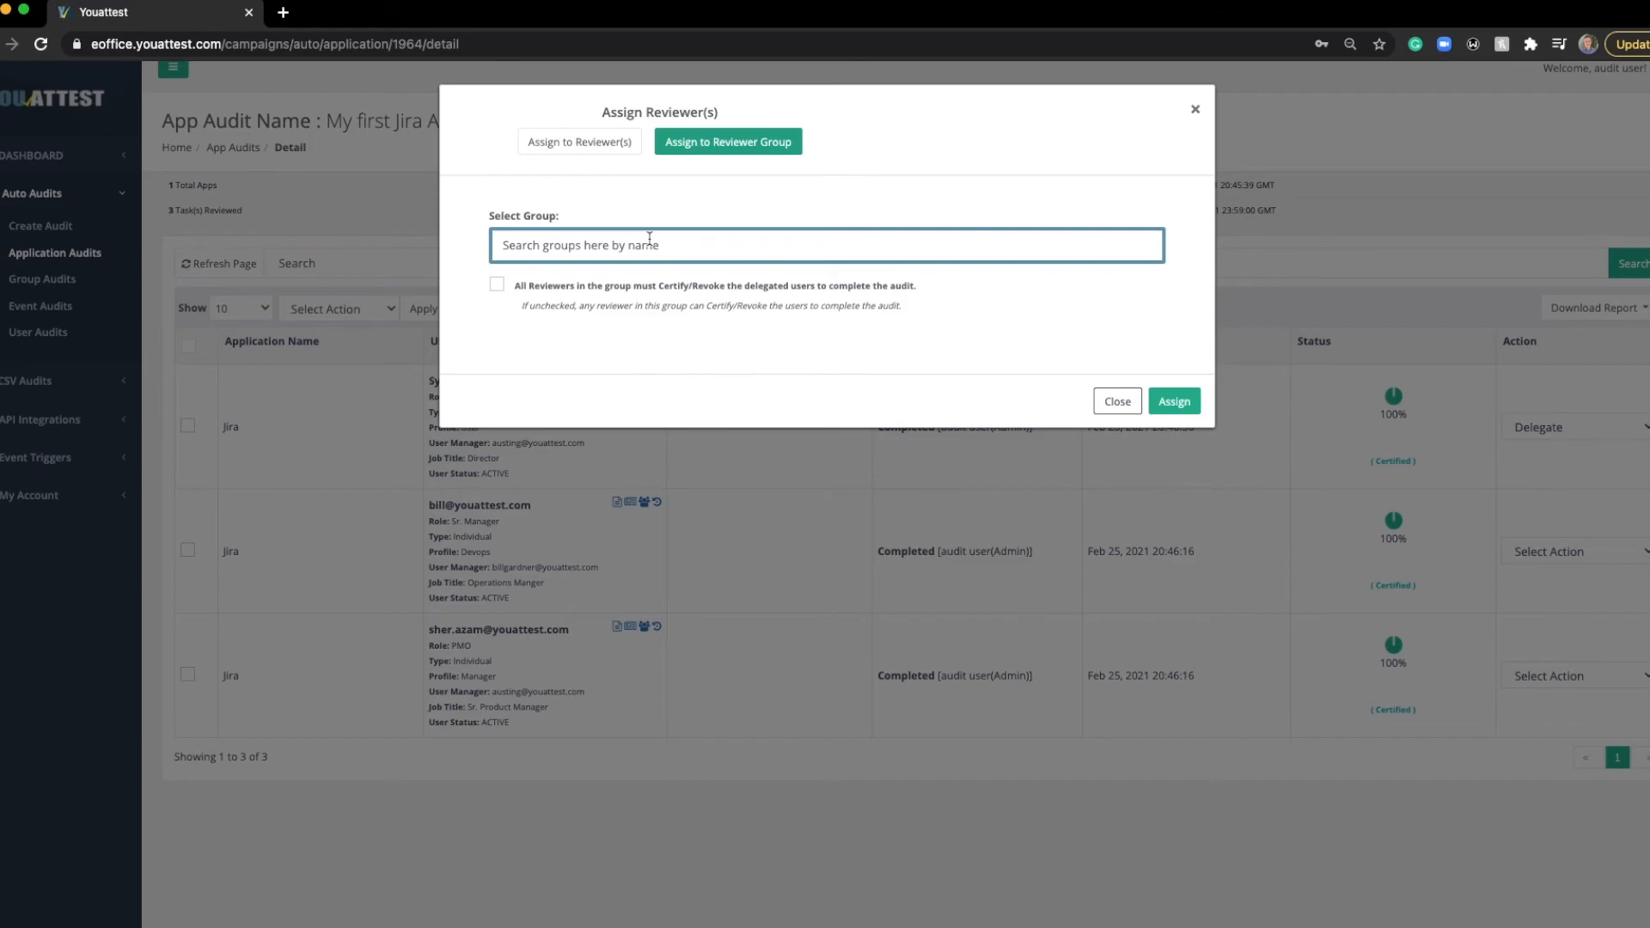
{"action": "left_click", "coordinate": [1114, 401]}
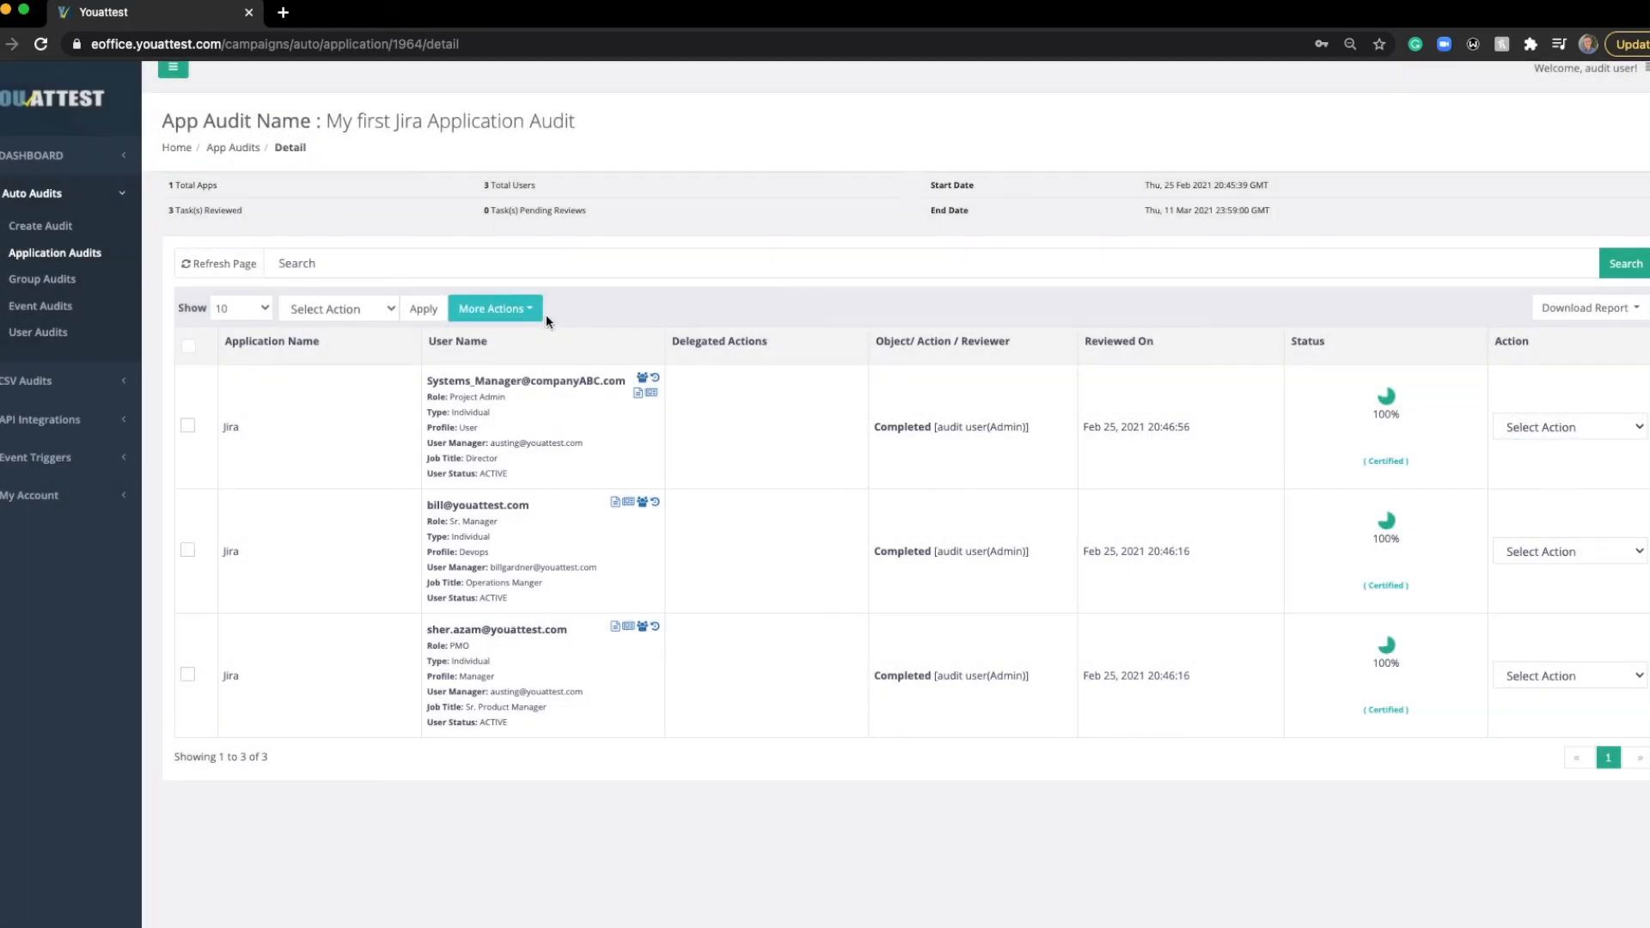
Check the Auto Delegate action available for all selected users, leaving it unapplied and the users deselected
{"action": "left_click", "coordinate": [188, 346]}
{"action": "left_click", "coordinate": [495, 308]}
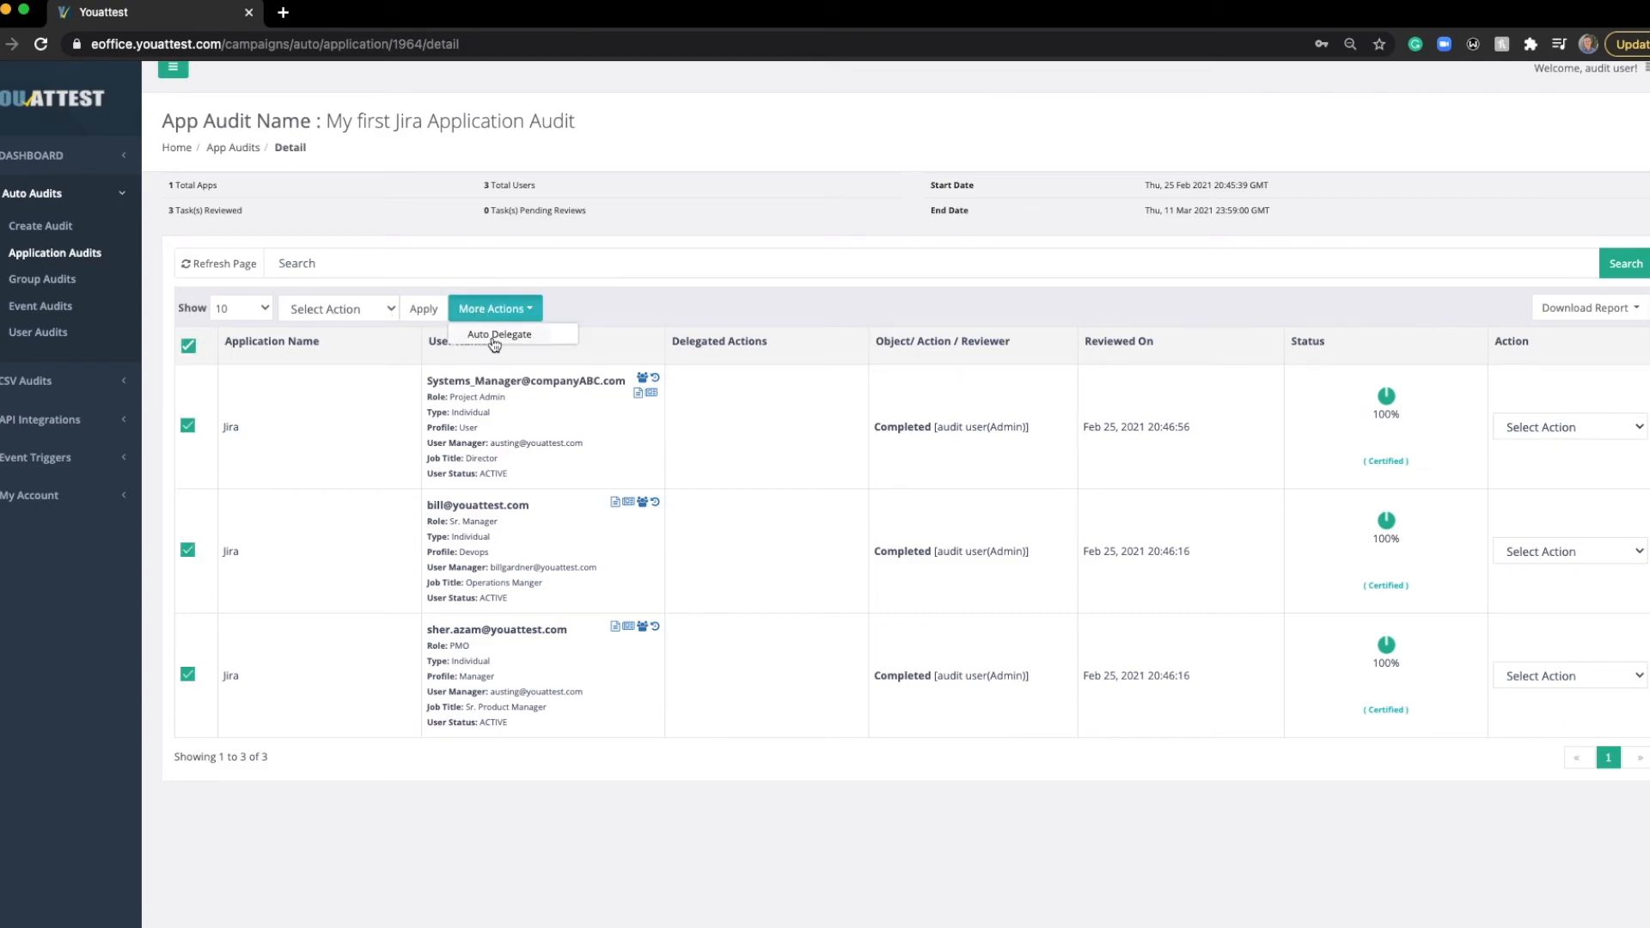
{"action": "left_click", "coordinate": [606, 300]}
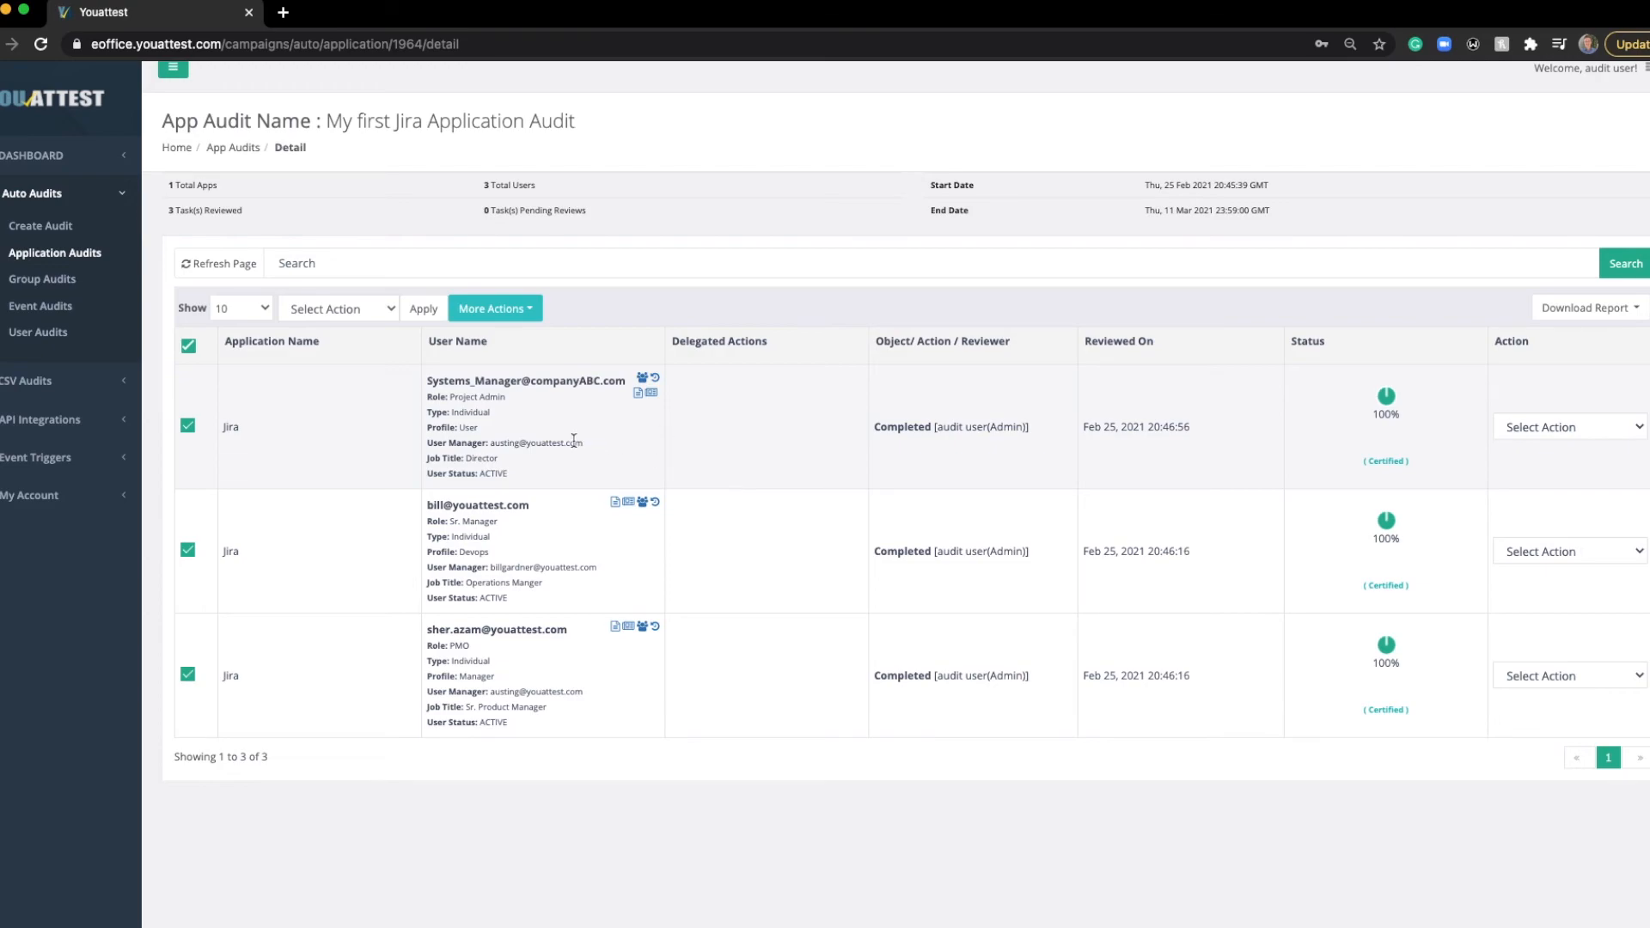
{"action": "left_click", "coordinate": [187, 345]}
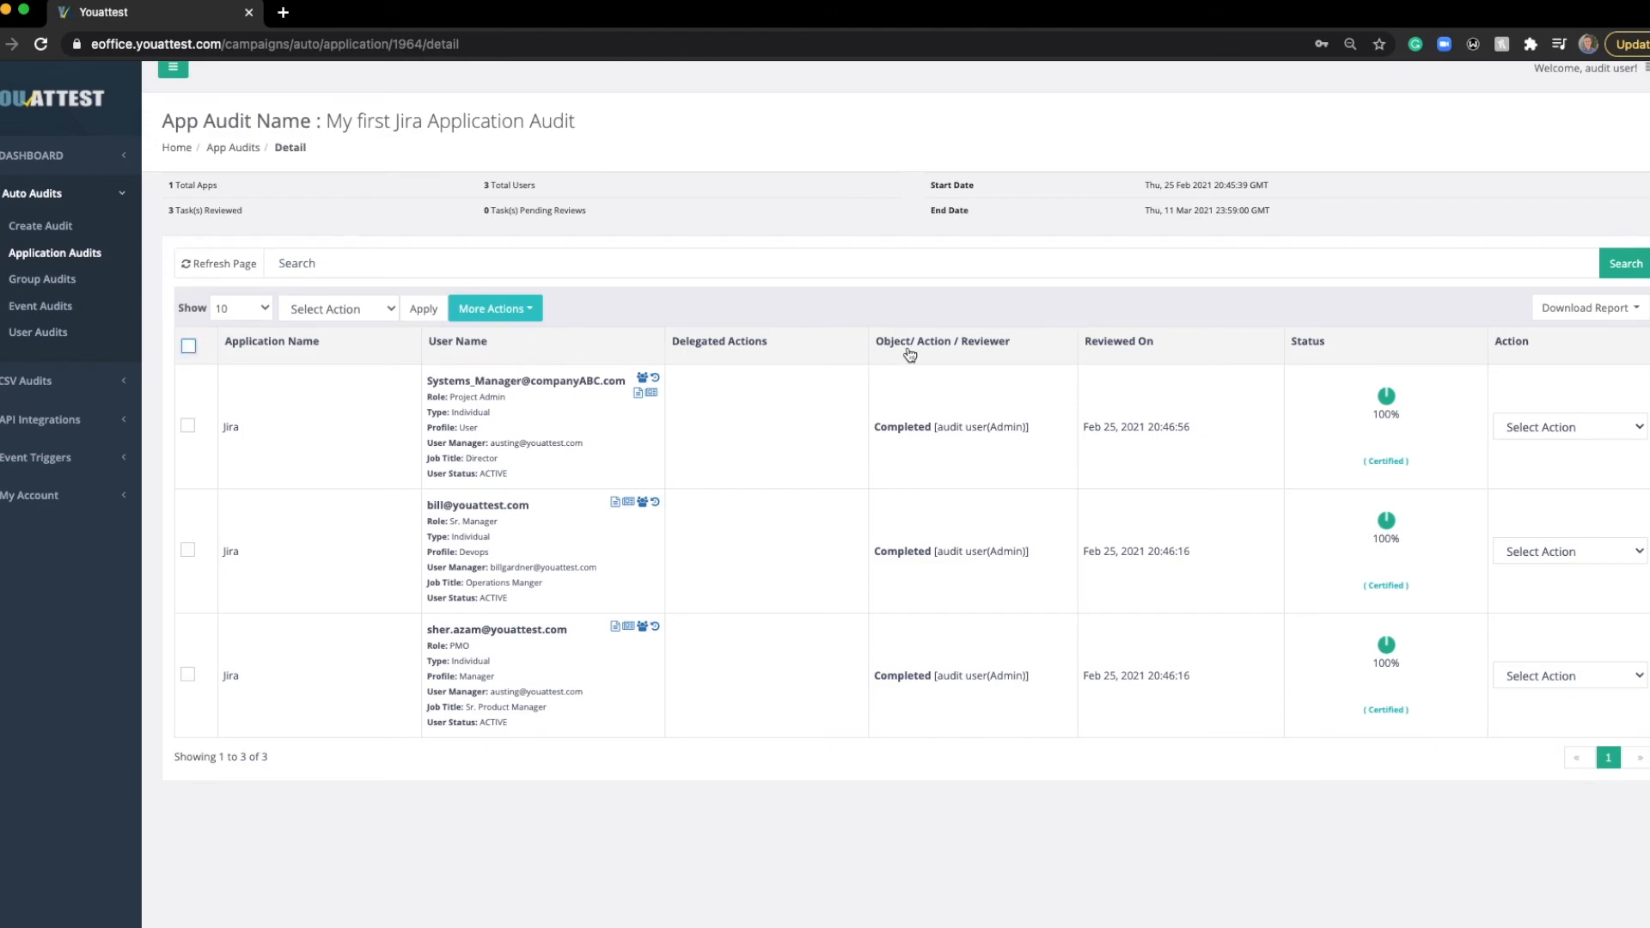
Download the report of My first Jira Application Audit as a PDF
{"action": "left_click", "coordinate": [1570, 311]}
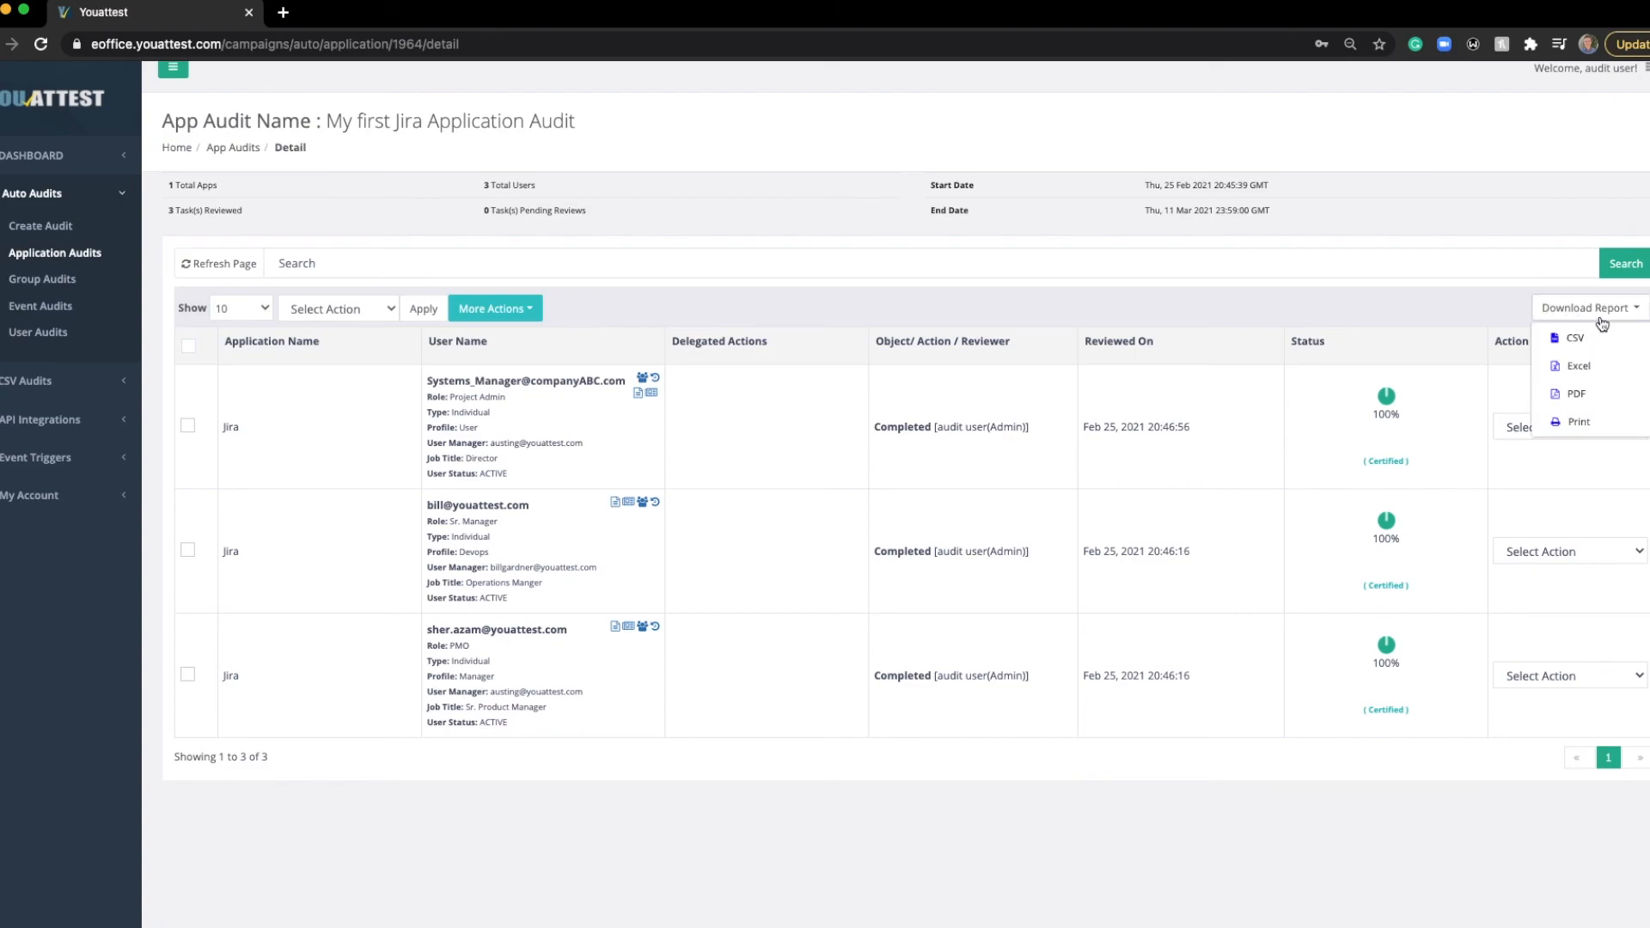
{"action": "left_click", "coordinate": [1595, 397]}
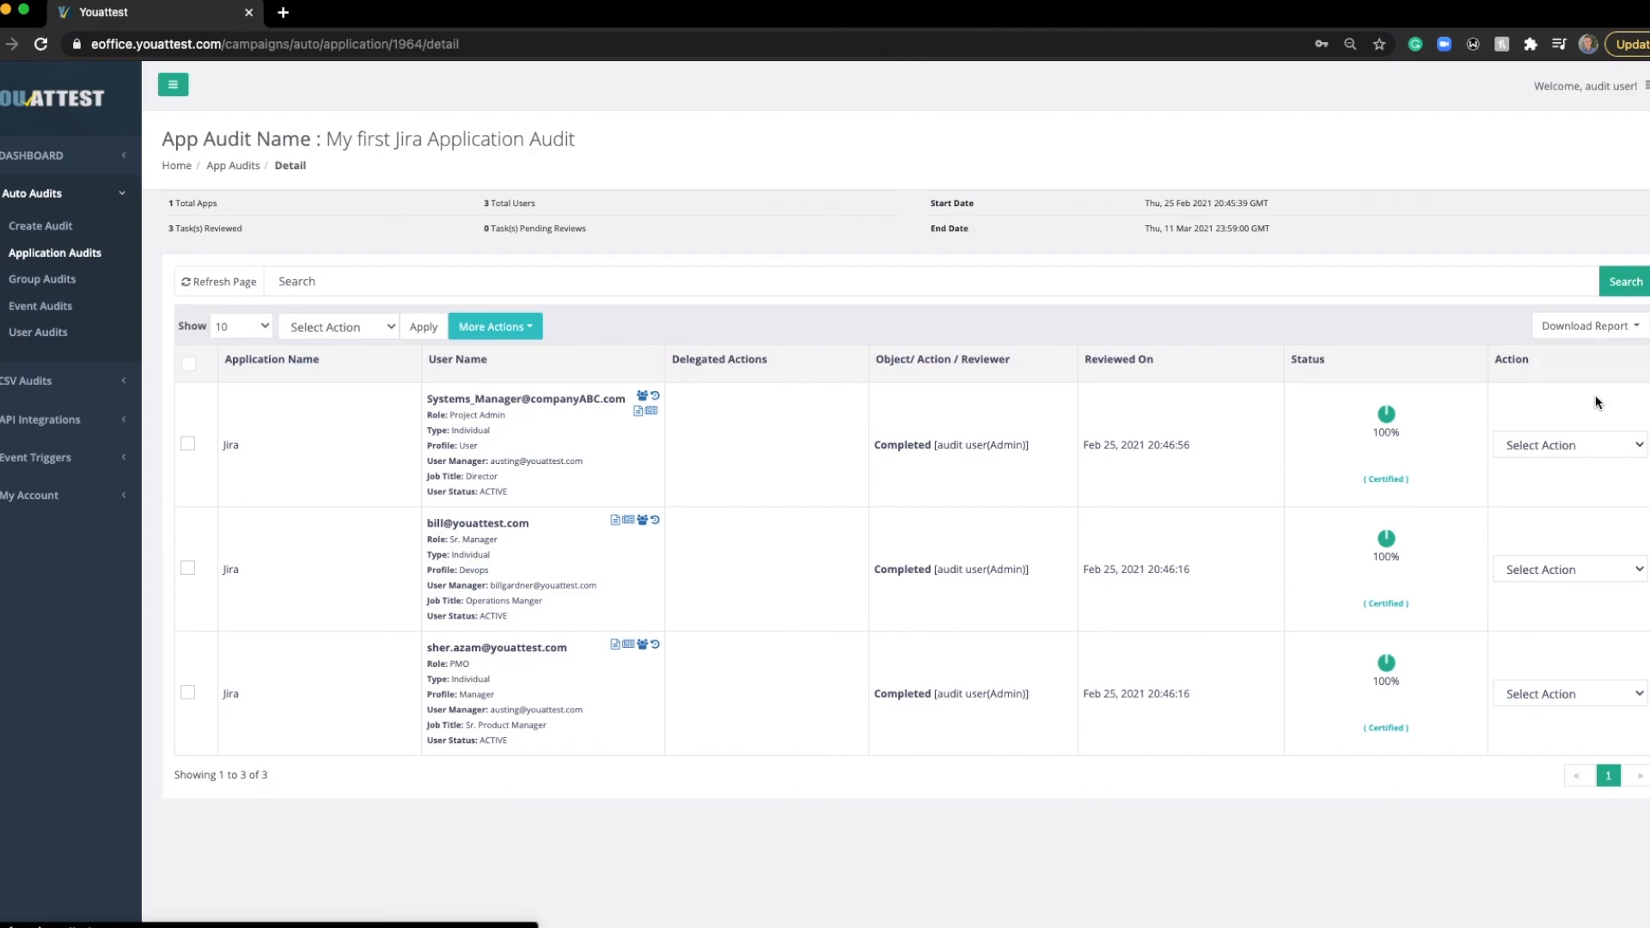